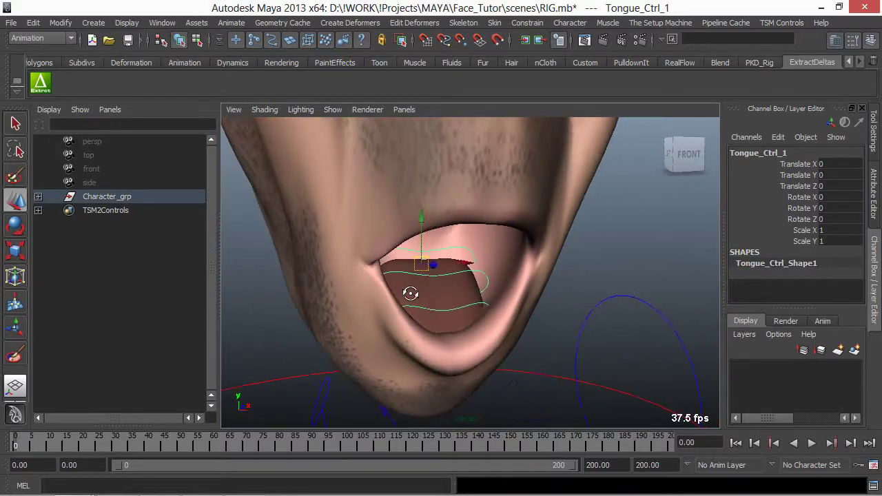
Try moving Tongue_Ctrl_1 to about 1.42 in Translate Y and -0.74 in Translate Z, and undo the move.
alt+drag(448, 333, 371, 305)
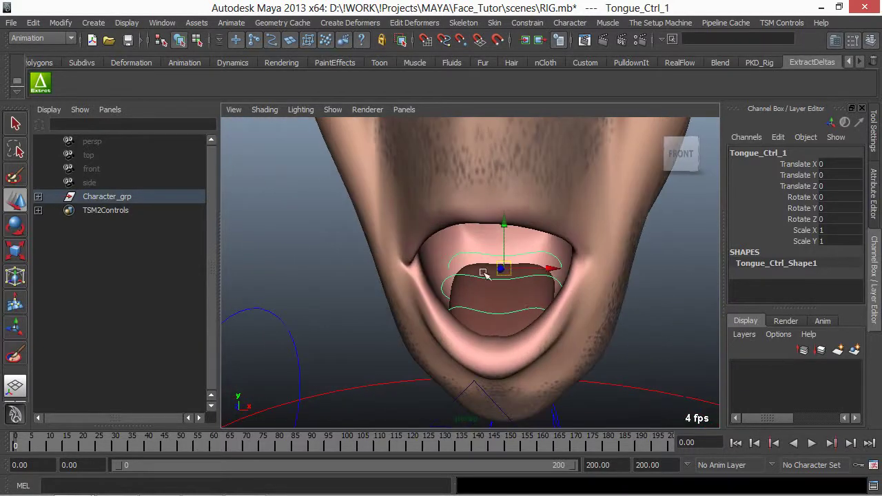
drag(505, 219, 529, 241)
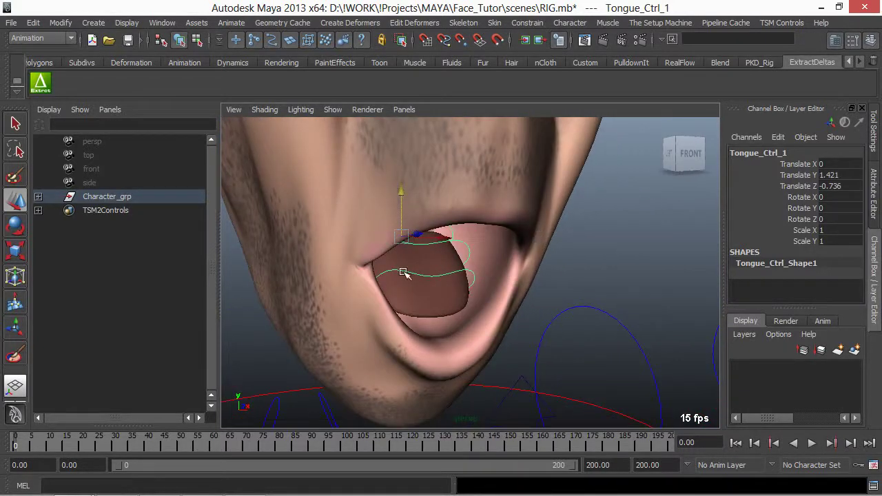
alt+drag(405, 273, 423, 272)
key(ctrl+z)
Try rotating several tongue controls together inside the open mouth, and undo the change.
alt+drag(479, 271, 516, 277)
shift+click(440, 253)
shift+click(438, 279)
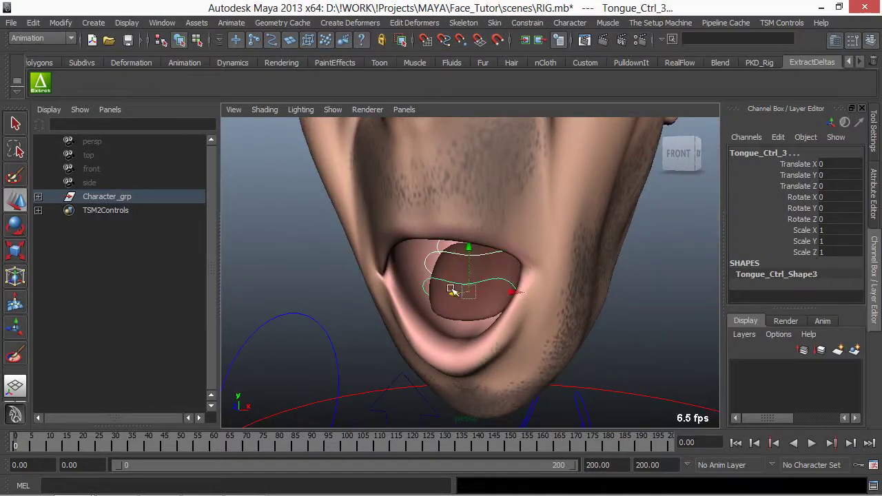
key(e)
drag(453, 290, 421, 288)
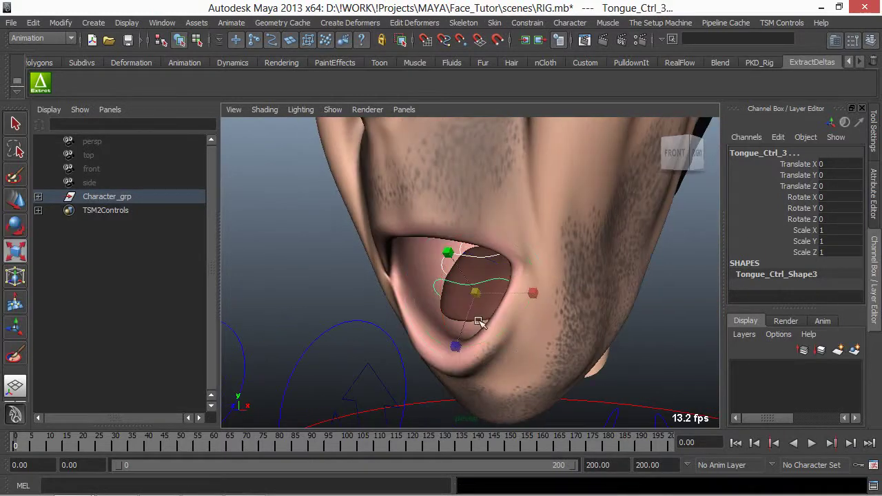
alt+drag(419, 385, 424, 293)
key(ctrl+z)
Pull Tongue_Ctrl_2 up and forward by about 2.17 in Y and 4.62 in Z, with Rotate X at about -118.8.
click(472, 242)
click(447, 257)
key(w)
drag(506, 270, 451, 294)
key(e)
key(w)
drag(398, 303, 505, 315)
alt+drag(500, 315, 384, 311)
key(e)
alt+drag(372, 273, 429, 276)
key(q)
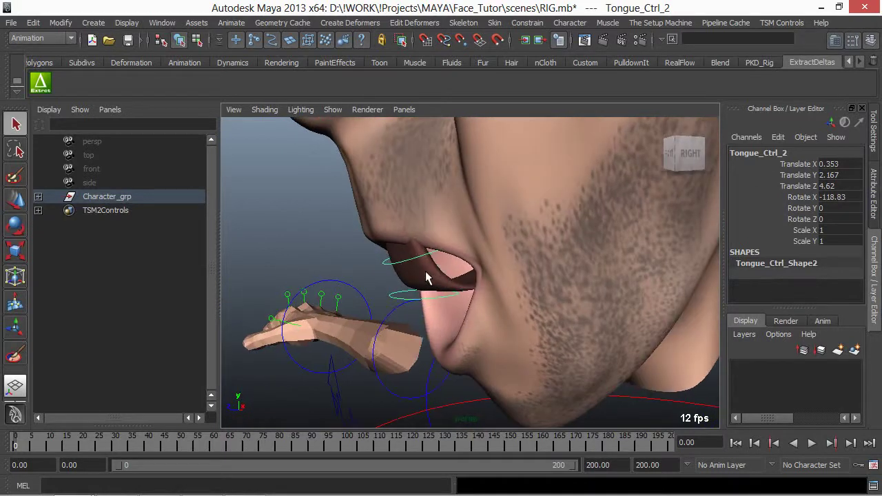
Scale Tongue_Ctrl_3, the tongue tip control, to about 2.02 in Y.
click(398, 272)
click(403, 265)
key(w)
key(r)
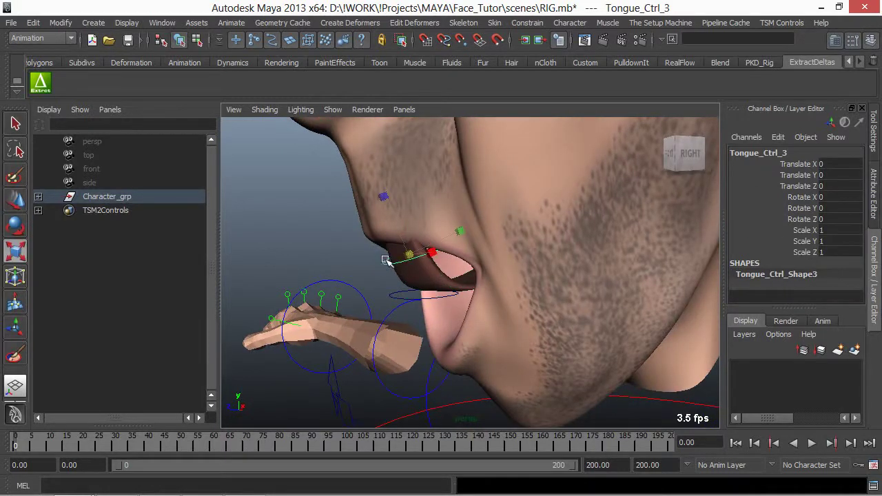
drag(463, 235, 504, 201)
key(q)
alt+drag(510, 259, 482, 278)
Open the scene 4_1_Tongue_Start.mb from the Tutor folder without saving the changes to RIG.mb.
click(108, 41)
double_click(193, 126)
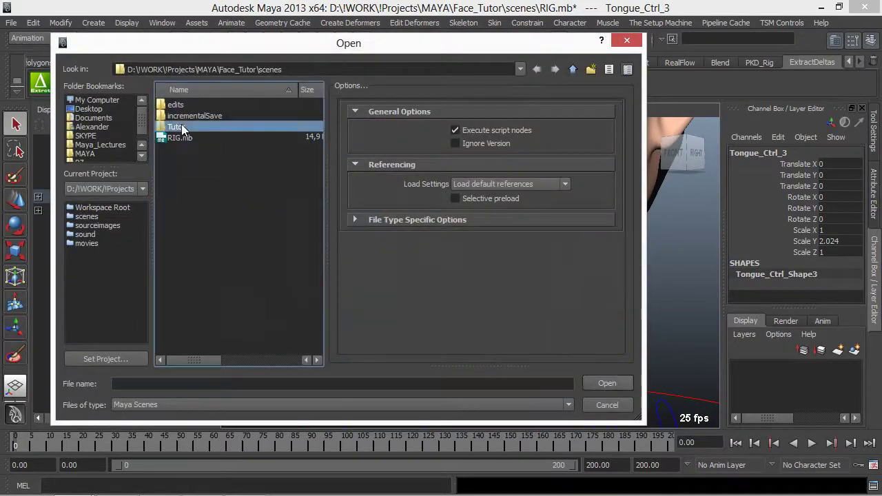
double_click(202, 193)
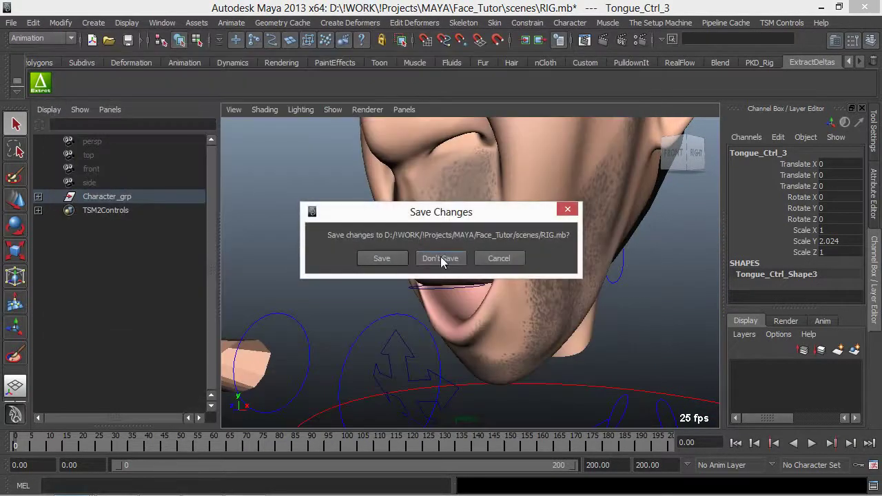
click(434, 258)
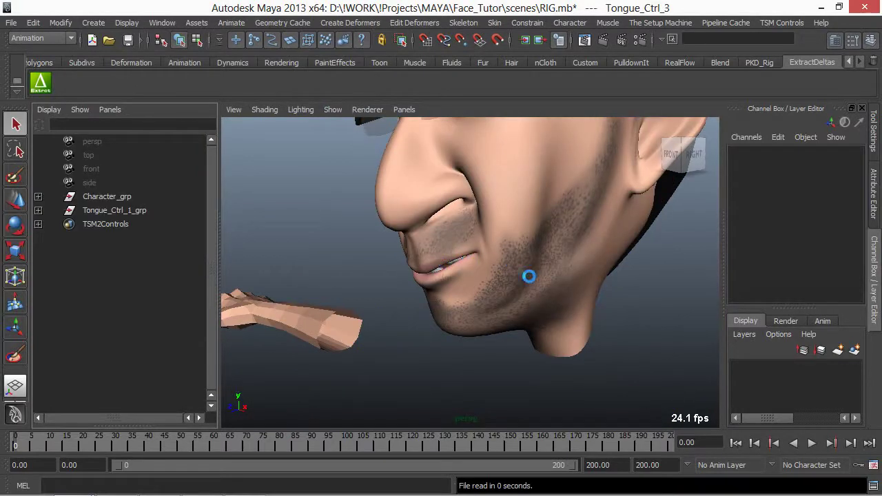
Hide the Head mesh and the remaining mouth geometry around the tongue.
alt+right_drag(606, 274, 518, 232)
click(519, 233)
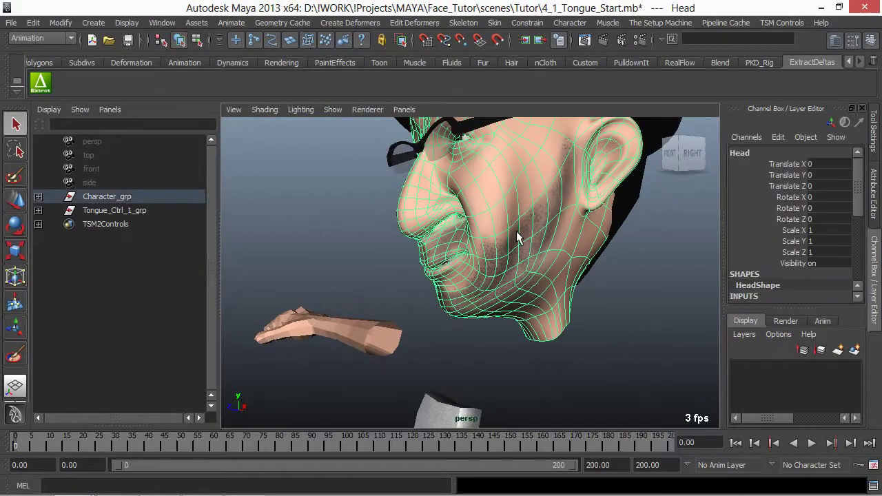
key(ctrl+h)
click(458, 259)
key(ctrl+h)
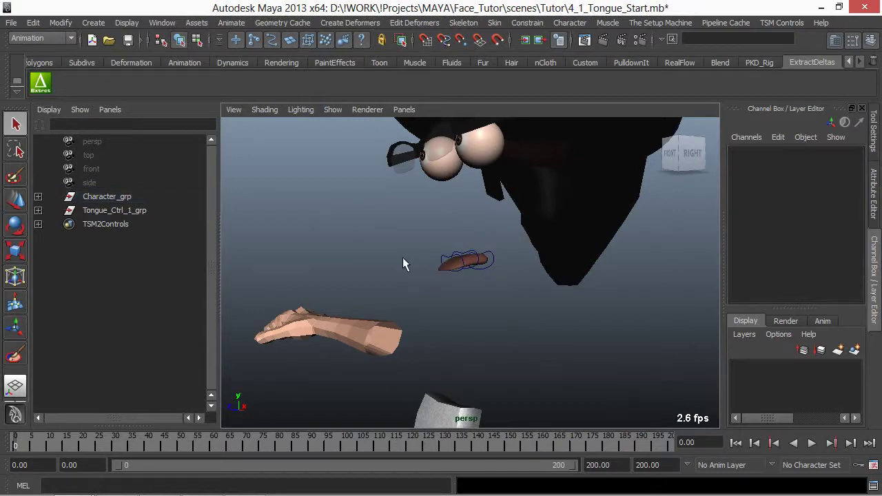
Select the tongue's rear control curve, Tongue_Ctrl_1, and expand the whole Tongue_Ctrl_1_grp hierarchy.
alt+right_drag(432, 259, 601, 318)
alt+drag(601, 317, 562, 315)
alt+drag(525, 281, 518, 265)
click(506, 299)
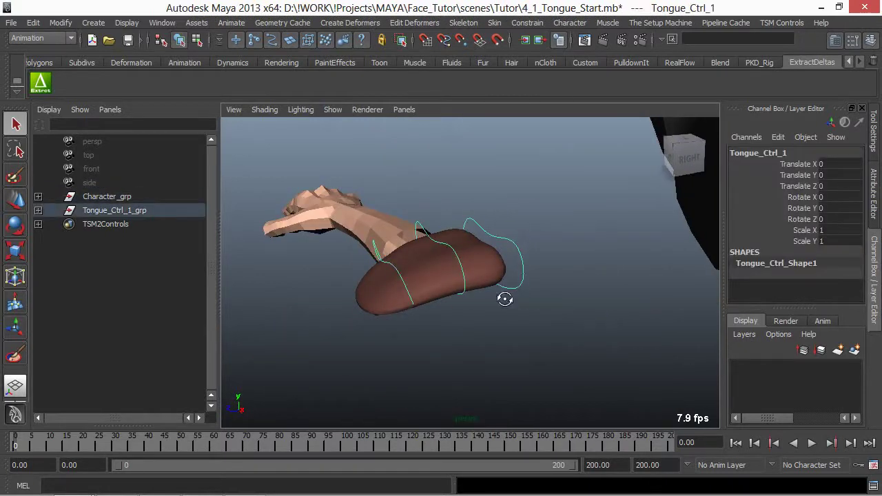
alt+drag(506, 299, 529, 288)
key(w)
shift+click(38, 210)
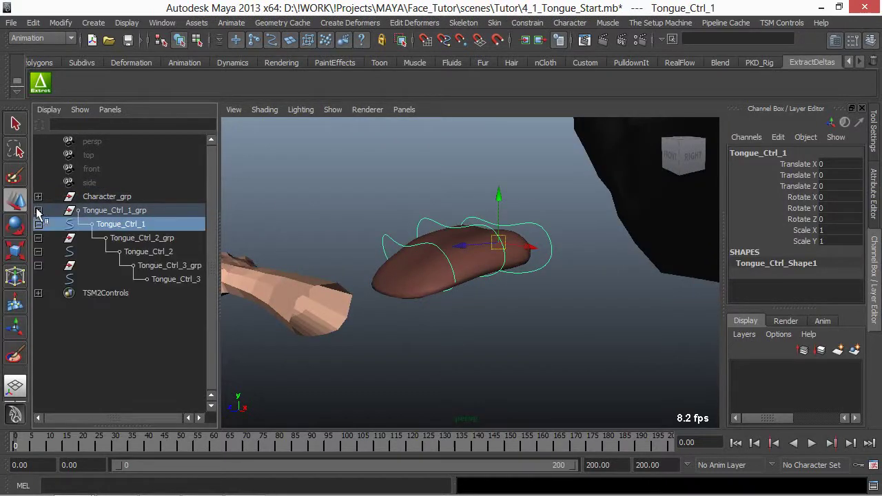
Examine the tongue controls and their parent groups, from Tongue_Ctrl_3 up to Tongue_Ctrl_1_grp, including their transform values.
alt+drag(431, 293, 500, 264)
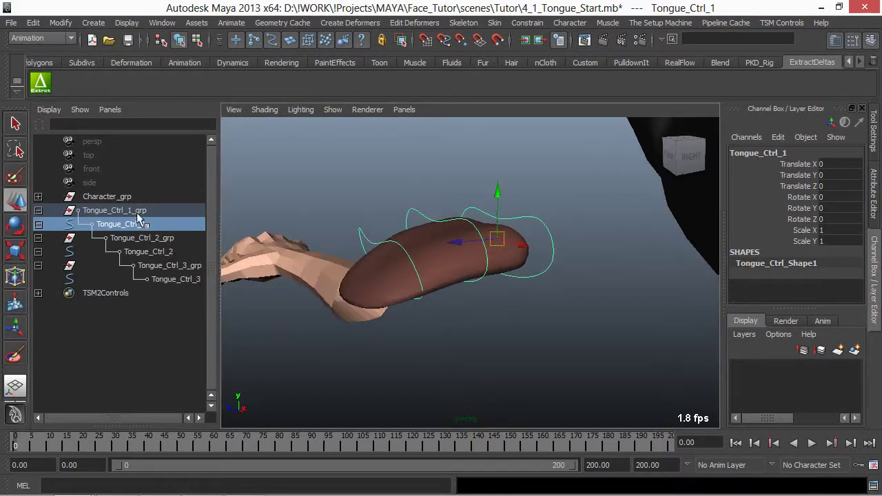
click(165, 280)
click(164, 266)
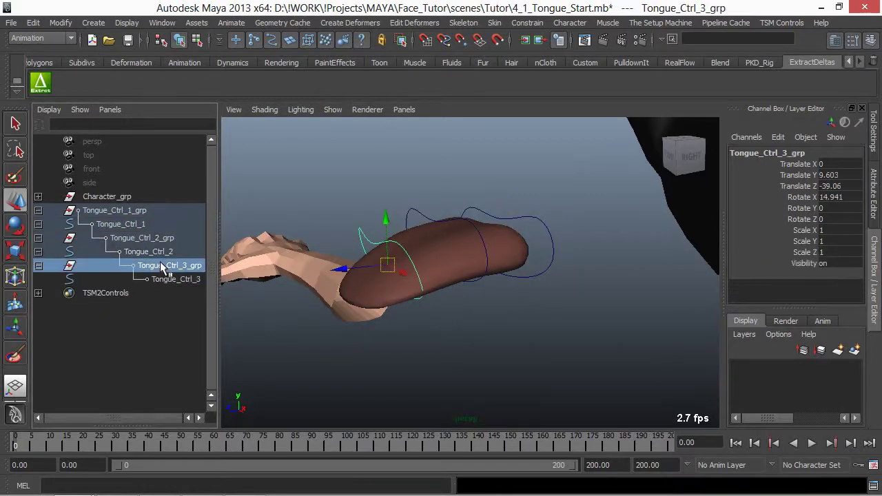
click(168, 275)
click(169, 267)
click(153, 249)
click(147, 238)
click(138, 224)
click(135, 210)
alt+drag(404, 269, 462, 248)
key(q)
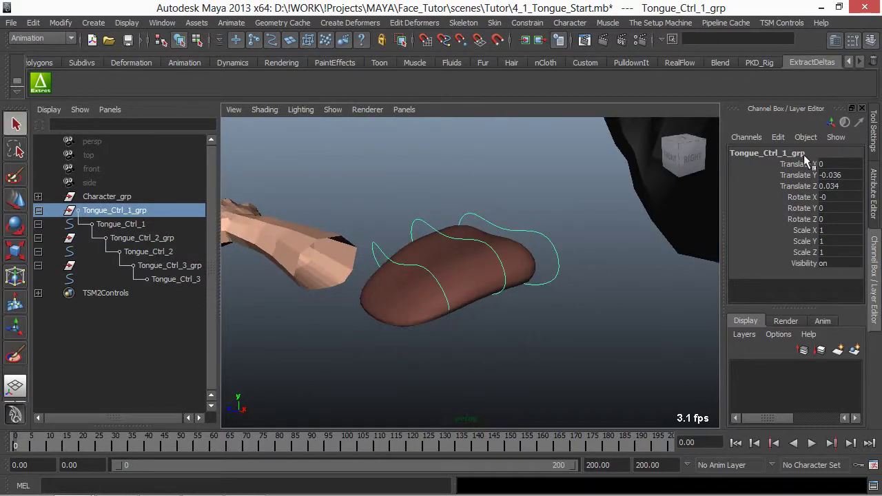
alt+drag(522, 284, 491, 278)
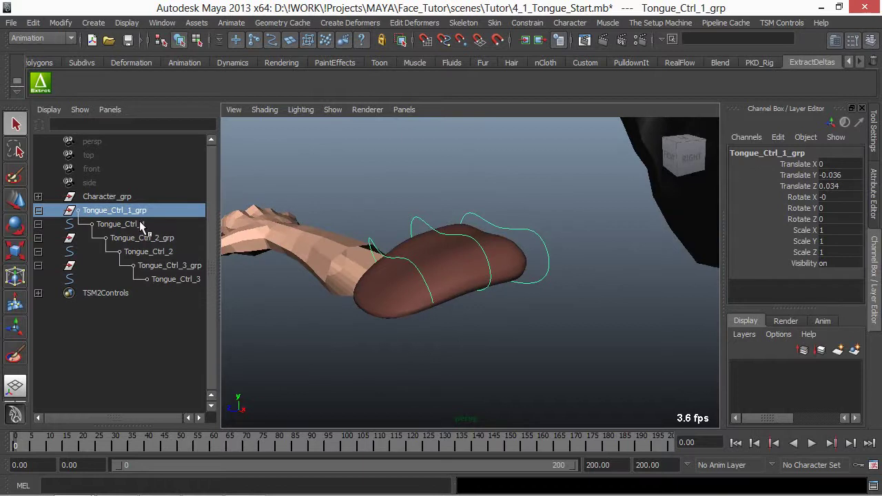
Compare the transforms along the tongue hierarchy from Tongue_Ctrl_1 down to Tongue_Ctrl_3, ending on the top group.
click(142, 225)
click(166, 239)
click(168, 253)
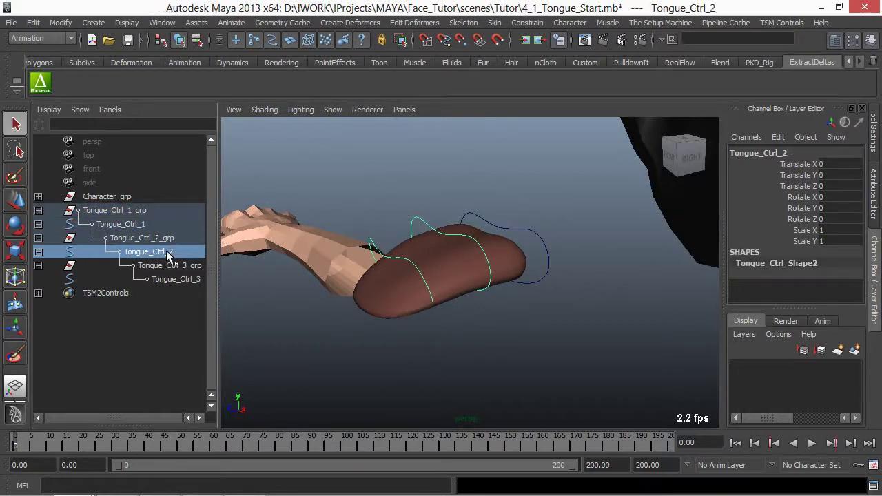
click(173, 267)
click(184, 279)
click(142, 211)
alt+drag(285, 269, 512, 186)
click(371, 249)
key(e)
click(394, 270)
key(ctrl+z)
Draw a four-joint chain through the tongue in the side view with the Joint Tool, from the rear control to the tip.
click(422, 196)
key(space)
click(464, 23)
click(476, 42)
scroll(520, 252, up, 2)
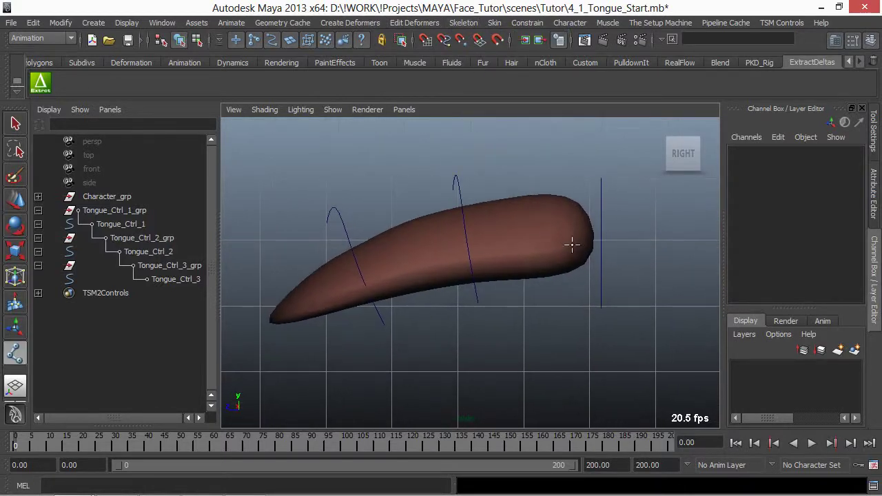
click(585, 233)
drag(459, 239, 460, 237)
click(347, 275)
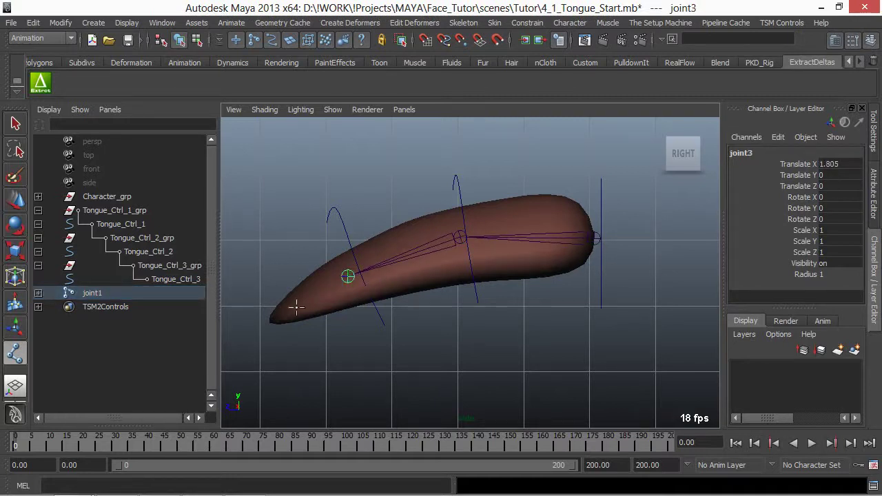
key(Return)
Examine in the perspective view how the new joint chain lines up with the tongue controls and the Tongue_Ctrl_1 pivot.
alt+middle_drag(513, 265, 496, 249)
key(space)
drag(504, 279, 504, 256)
alt+drag(451, 269, 476, 283)
click(459, 280)
alt+drag(514, 309, 501, 295)
key(w)
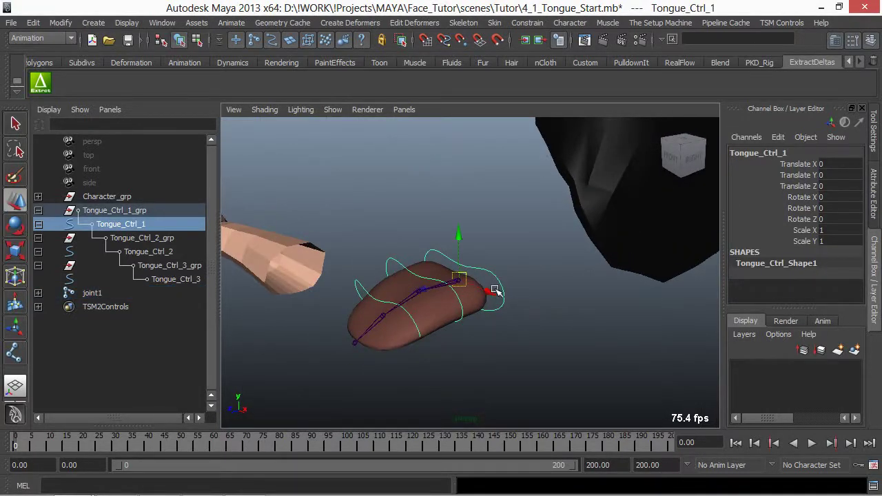
alt+drag(421, 284, 464, 293)
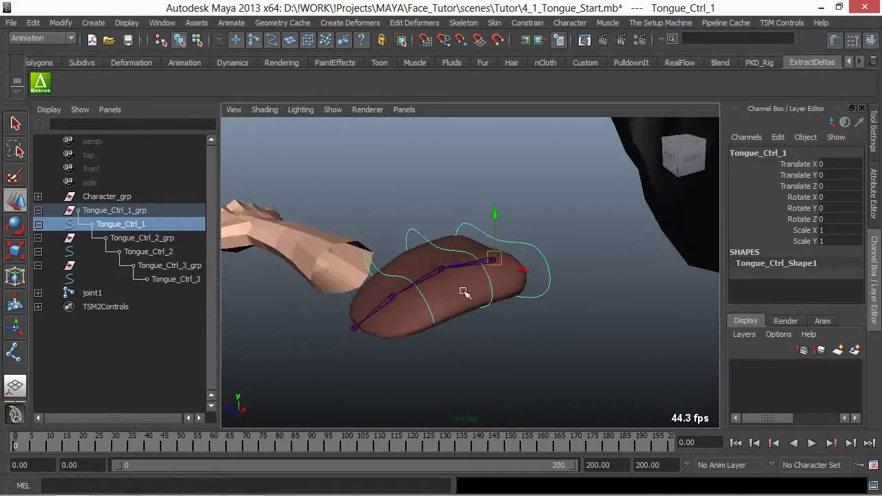
alt+drag(380, 233, 518, 291)
Snap Tongue_Ctrl_1_grp onto the root joint at the back of the tongue.
key(q)
click(140, 211)
mouse_move(467, 275)
alt+mouse_down()
mouse_move(567, 309)
mouse_move(537, 307)
mouse_move(467, 266)
mouse_move(482, 296)
mouse_move(463, 284)
mouse_move(481, 289)
mouse_move(483, 277)
alt+mouse_up()
key(w)
click(134, 224)
click(136, 212)
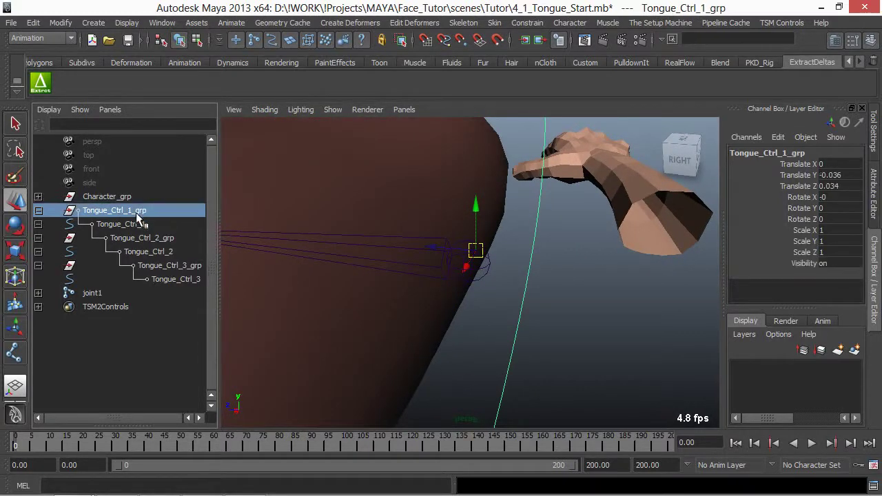
alt+drag(405, 213, 477, 272)
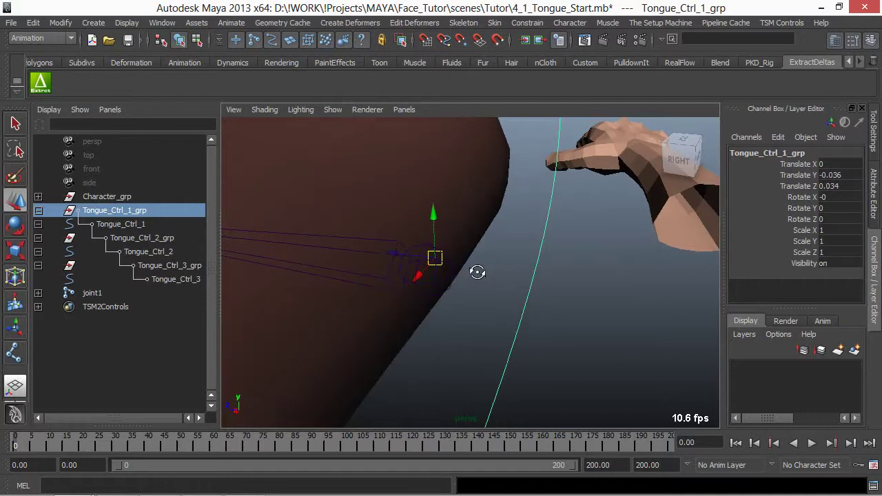
drag(422, 282, 426, 271)
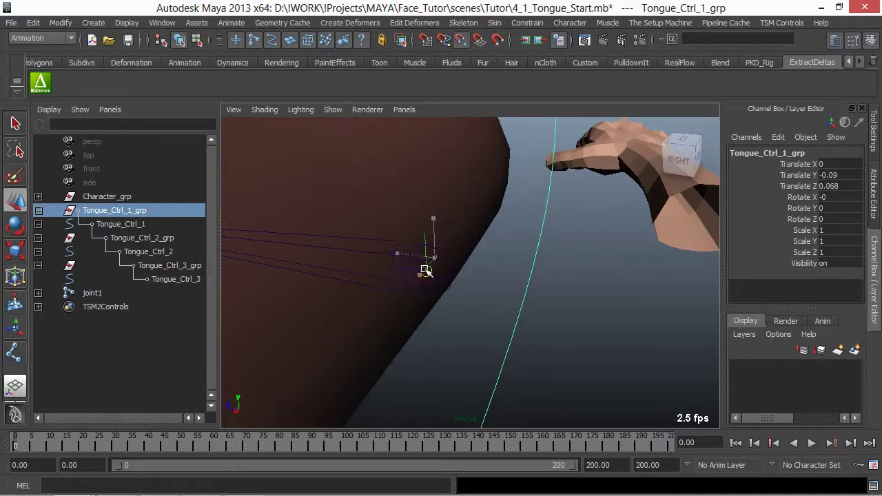
Snap Tongue_Ctrl_2_grp onto the second joint, in the middle of the tongue.
scroll(573, 280, down, 5)
click(370, 215)
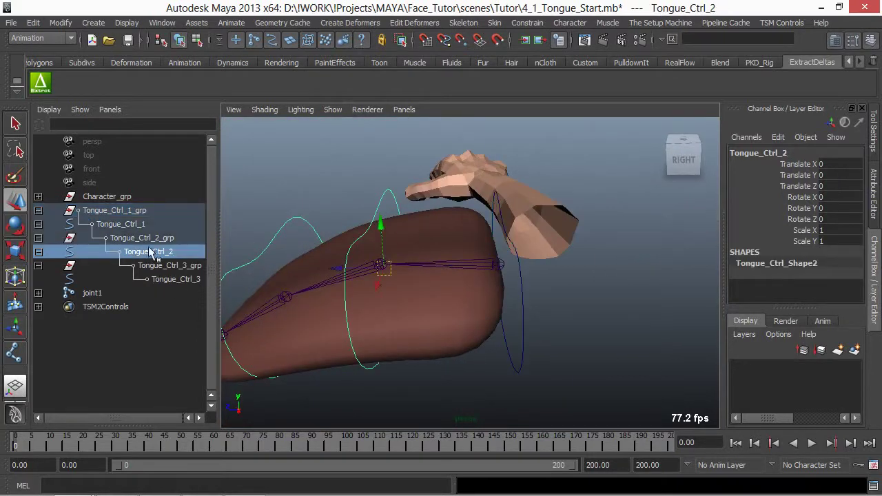
click(138, 238)
key(f)
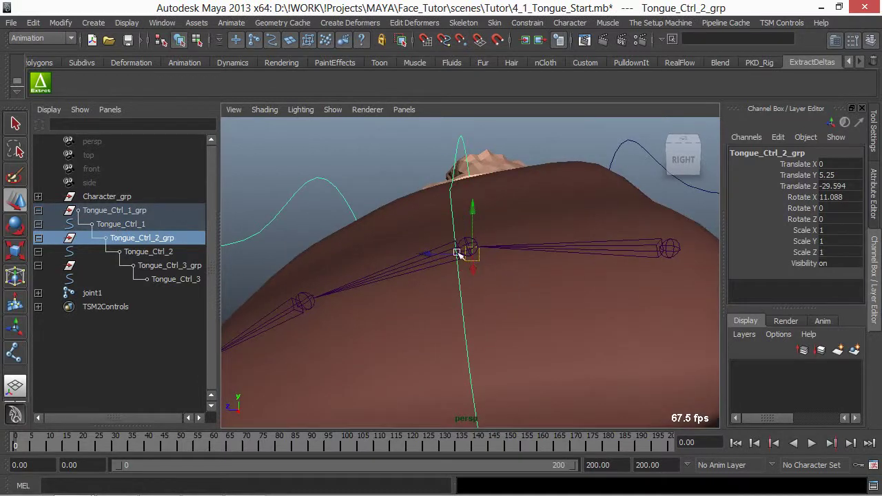
scroll(409, 250, down, 5)
alt+drag(410, 251, 377, 240)
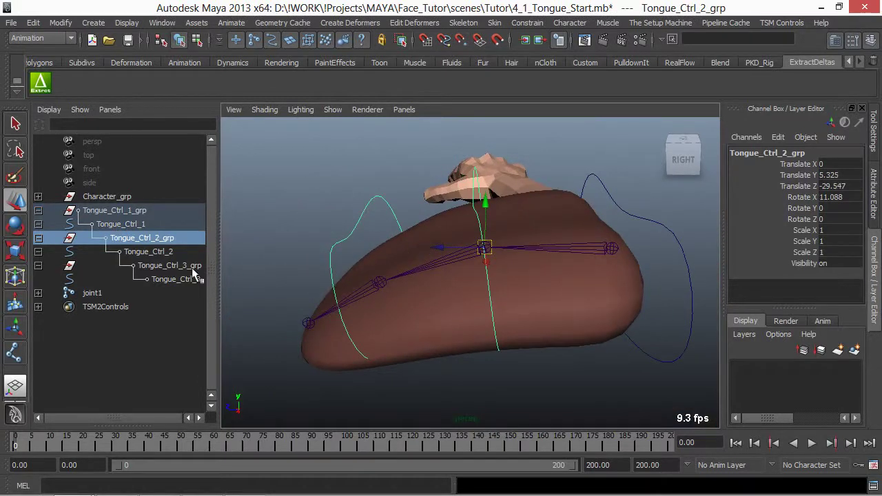
Snap Tongue_Ctrl_3_grp onto the third joint, near the front of the tongue.
click(190, 266)
alt+middle_drag(403, 289, 460, 272)
alt+right_drag(460, 271, 480, 287)
key(v)
middle_drag(413, 272, 410, 276)
alt+drag(411, 276, 483, 284)
Compare the transform channels of Tongue_Ctrl_3_grp with those of its child control Tongue_Ctrl_3.
drag(801, 164, 804, 233)
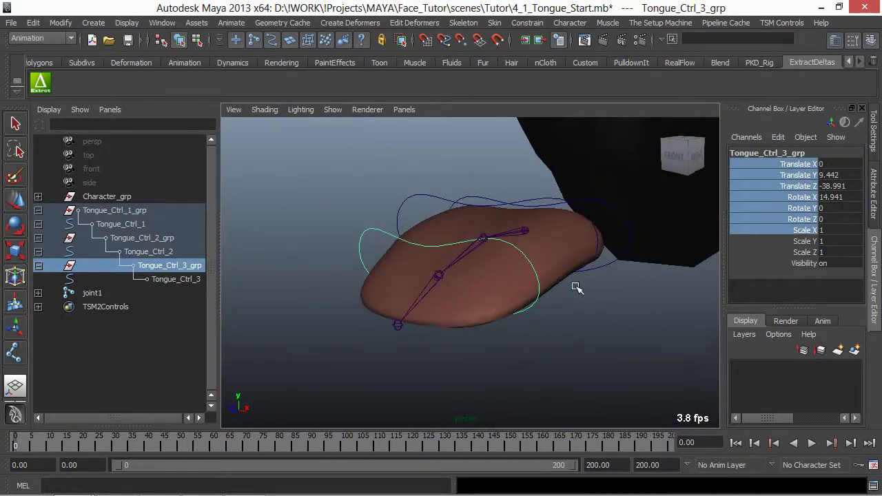
alt+drag(577, 288, 235, 273)
click(418, 241)
alt+drag(407, 251, 496, 248)
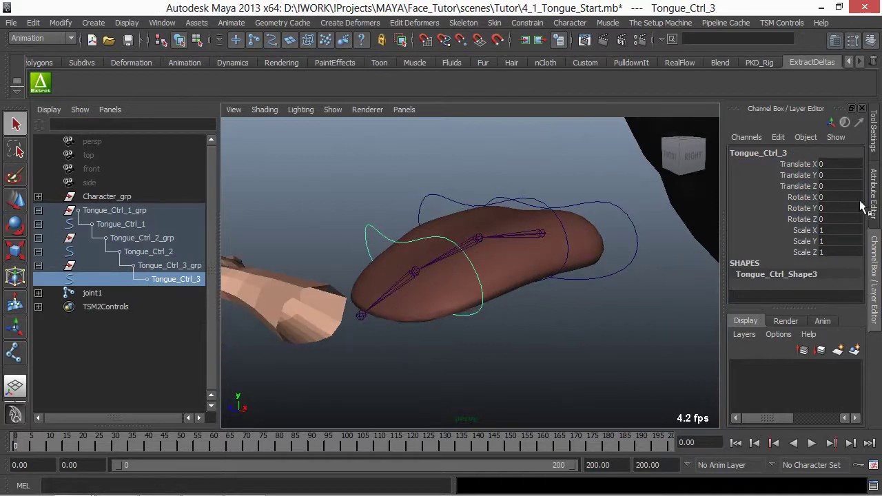
drag(803, 175, 800, 231)
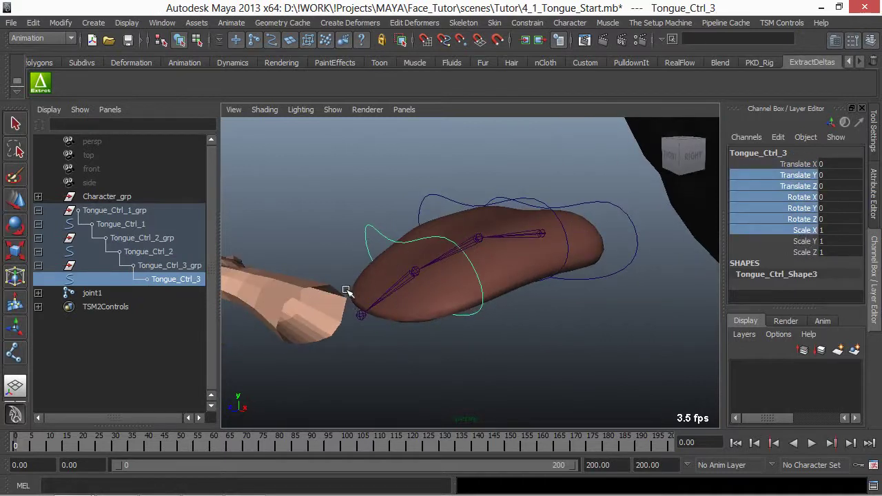
alt+drag(349, 293, 381, 304)
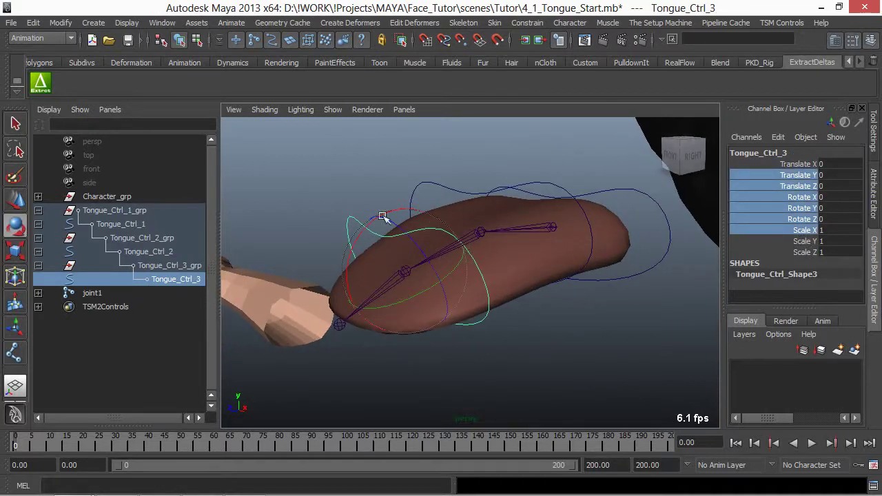
click(159, 266)
alt+drag(534, 279, 499, 286)
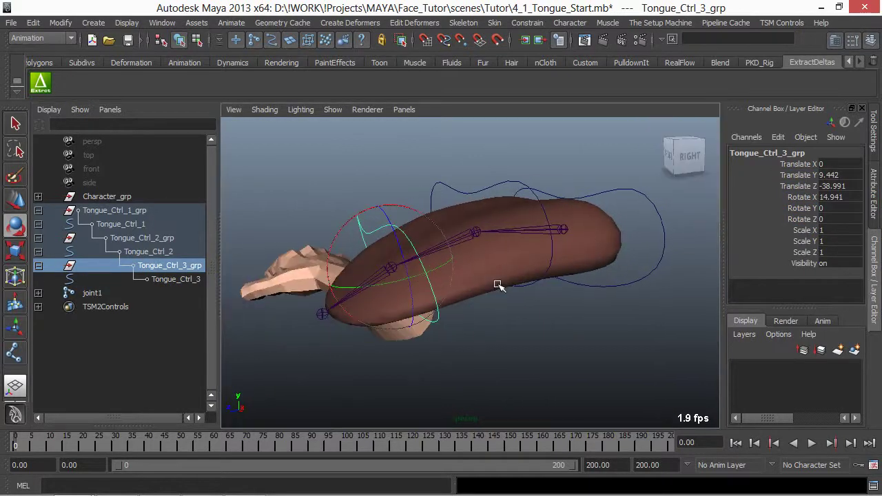
Add the prefix "Tongue_" to the names of the whole tongue joint chain, starting from root joint1.
key(q)
click(484, 347)
alt+drag(576, 320, 606, 318)
alt+drag(607, 240, 572, 269)
click(560, 252)
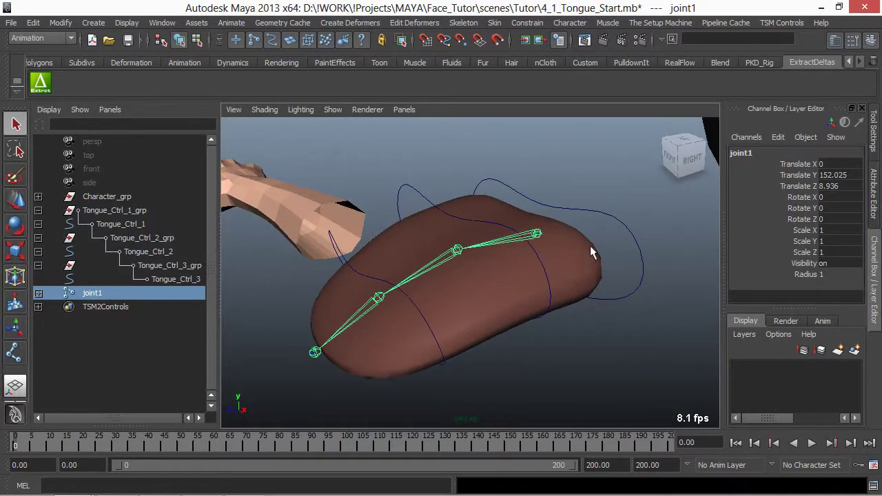
click(60, 23)
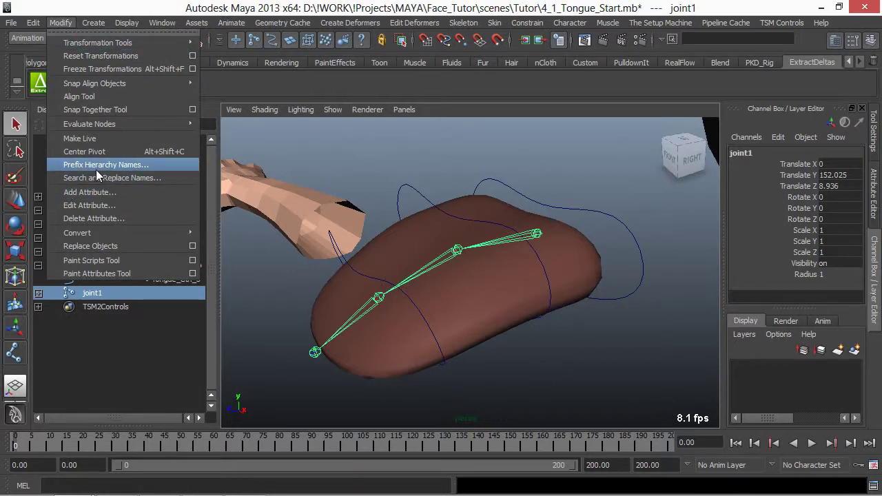
click(149, 164)
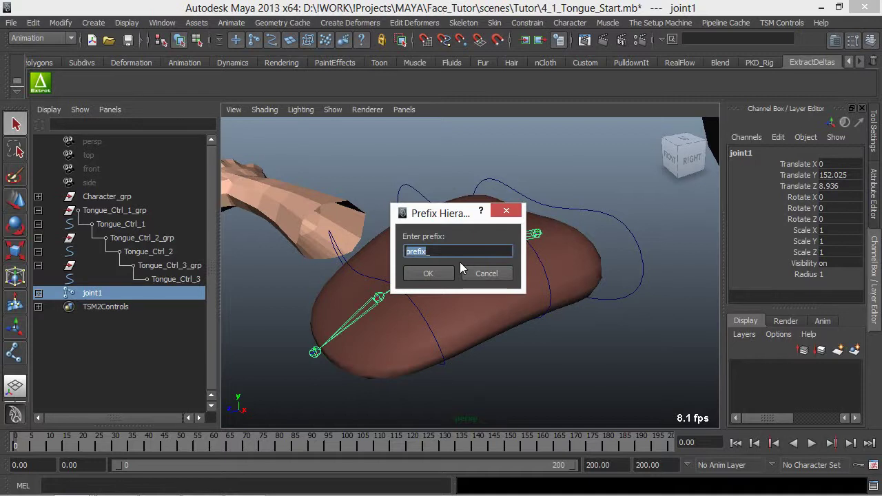
key(BackSpace)
text(Ton_)
text(gue_)
key(Return)
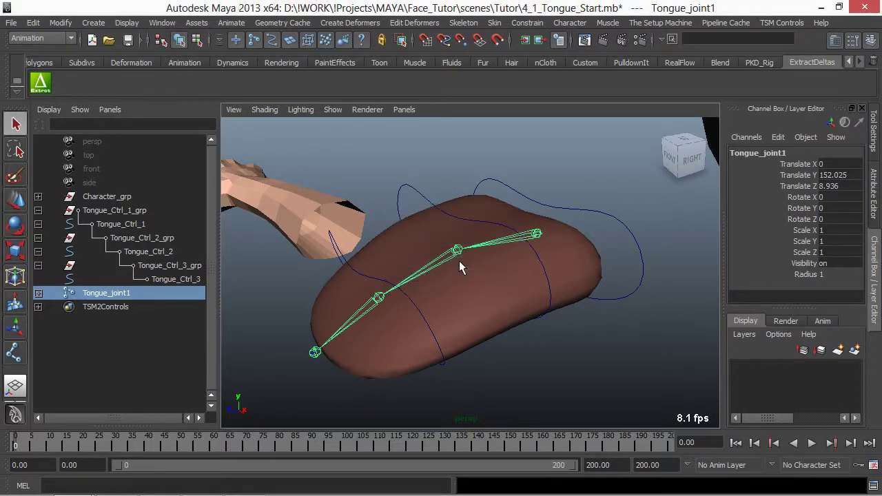
Expand the Tongue_joint1 hierarchy and check the names of its child joints down to Tongue_joint4.
click(38, 293)
click(131, 306)
click(139, 320)
click(148, 333)
click(141, 294)
alt+drag(445, 295, 409, 279)
click(574, 222)
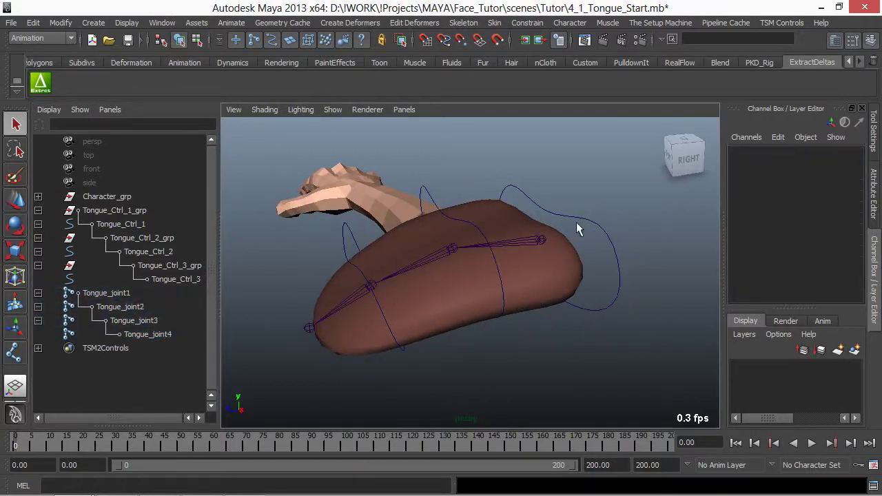
Examine the move axes of root joint Tongue_joint1 from several angles to judge how it is oriented.
alt+middle_drag(575, 222, 534, 211)
click(534, 212)
mouse_move(533, 215)
alt+mouse_down()
mouse_move(513, 223)
mouse_move(535, 234)
mouse_move(524, 231)
alt+mouse_up()
click(516, 230)
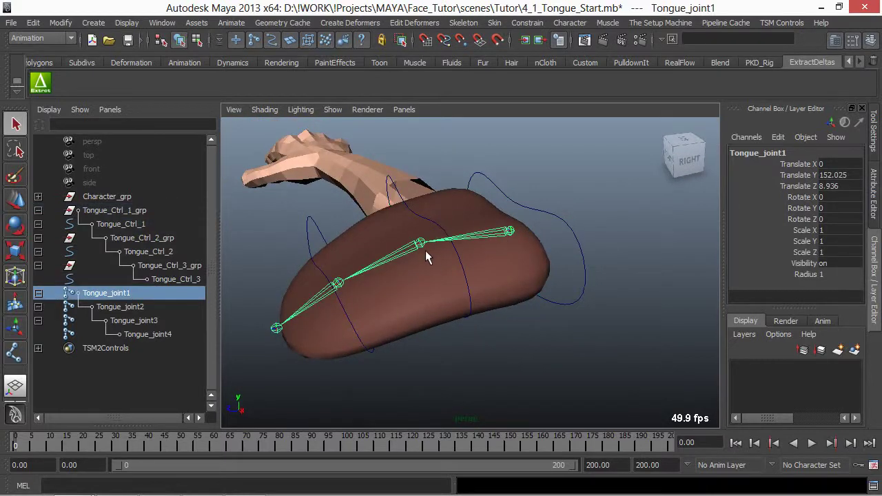
key(w)
alt+drag(469, 241, 460, 211)
key(w)
mouse_move(515, 240)
alt+mouse_down()
mouse_move(460, 239)
mouse_move(535, 252)
mouse_move(524, 238)
alt+mouse_up()
alt+drag(571, 308, 355, 338)
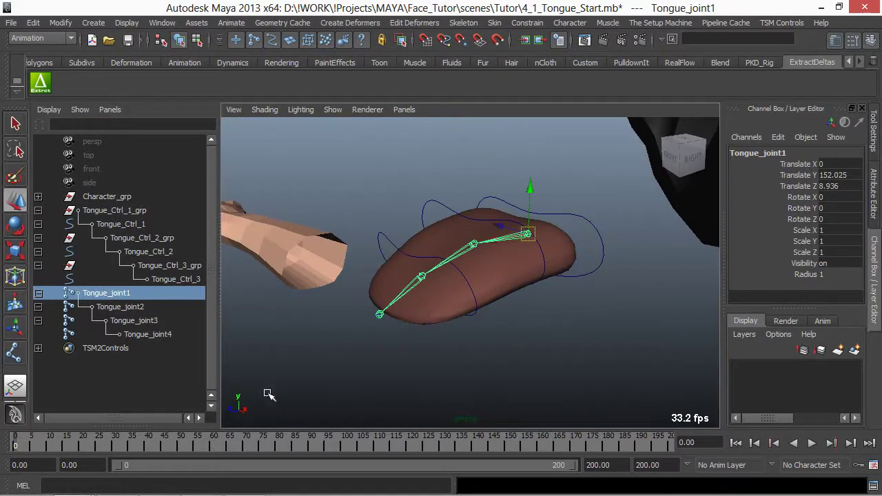
alt+right_drag(407, 278, 490, 266)
mouse_move(490, 266)
alt+mouse_down()
mouse_move(475, 261)
mouse_move(480, 255)
alt+mouse_up()
Orient Tongue_joint1 and its children with primary axis Z, secondary axis Y and secondary axis world orientation +Y.
click(468, 27)
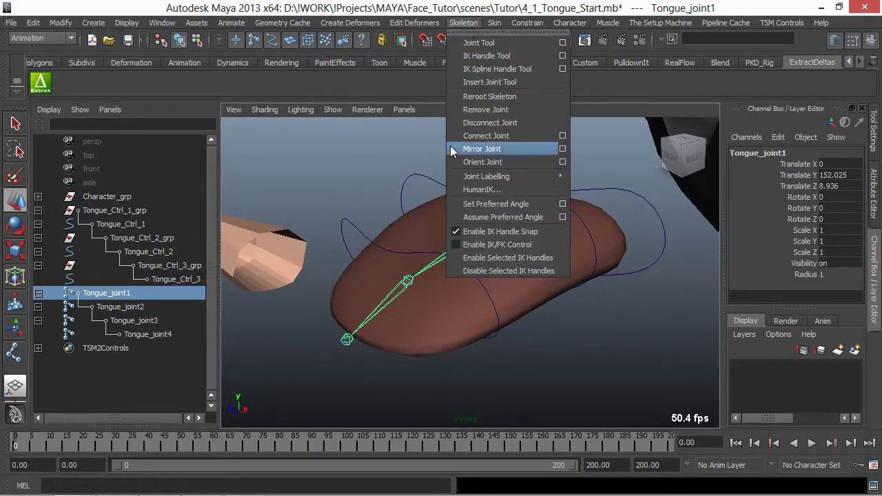
click(564, 162)
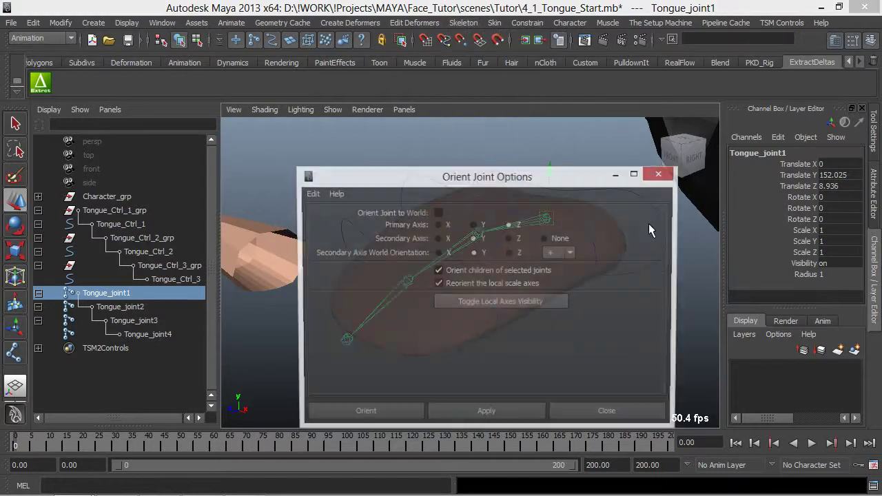
drag(539, 182, 744, 104)
alt+drag(483, 207, 452, 254)
alt+drag(389, 261, 431, 271)
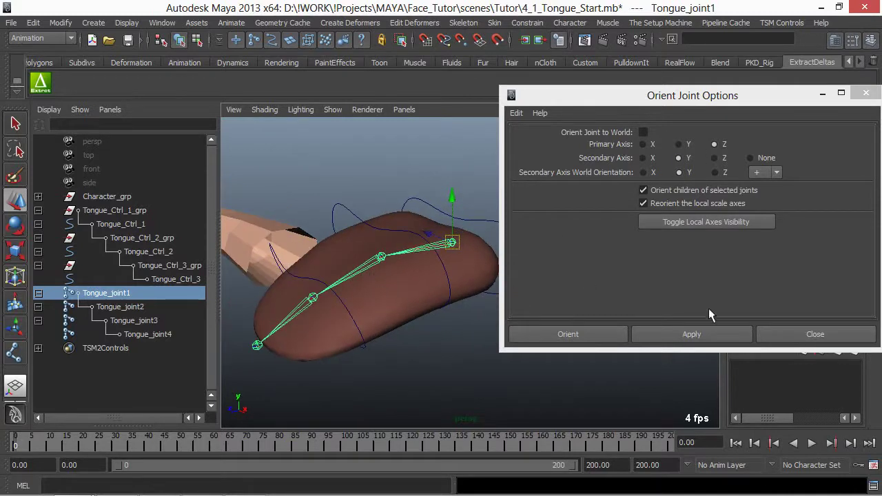
click(714, 144)
click(672, 338)
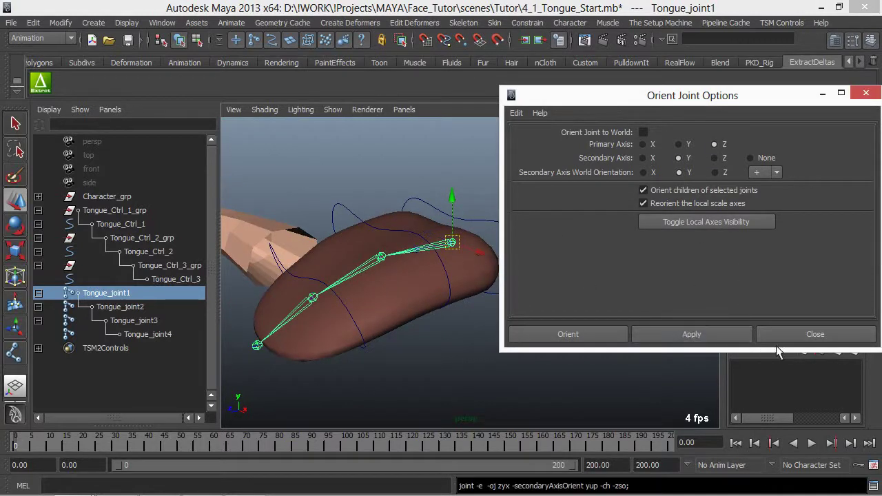
click(585, 335)
Inspect the local axes of Tongue_joint2 and Tongue_joint3 along the chain.
alt+drag(441, 303, 485, 292)
click(466, 243)
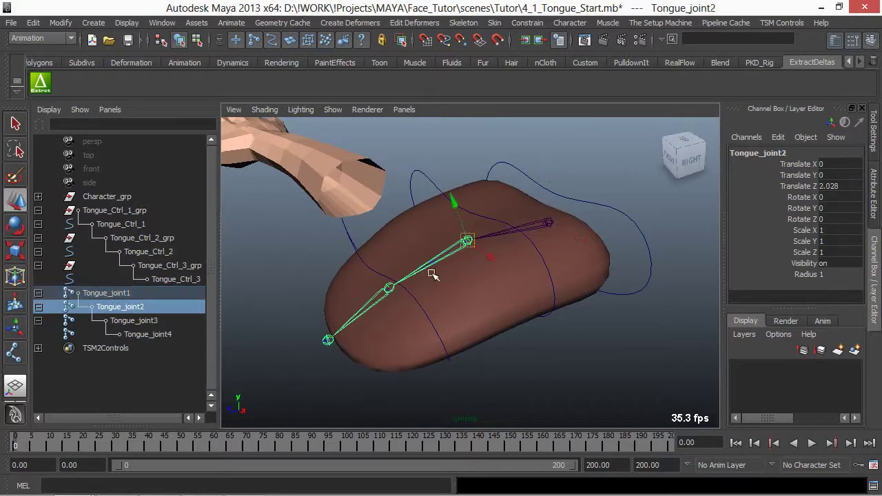
click(390, 290)
key(e)
alt+drag(390, 293, 531, 271)
key(q)
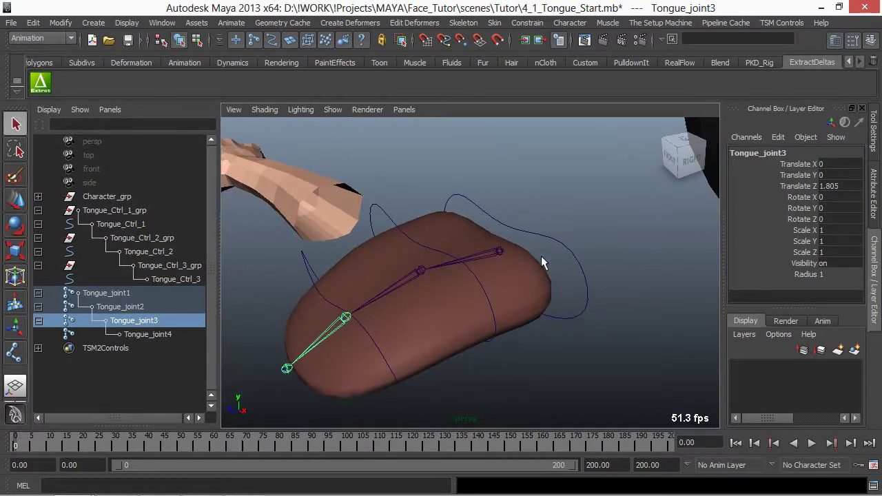
Smooth-bind the Tongue mesh to Tongue_joint1, Tongue_joint2 and Tongue_joint3 only, using closest distance, max influences 3 and dropoff rate 6.0.
click(544, 226)
alt+drag(597, 289, 559, 260)
click(521, 287)
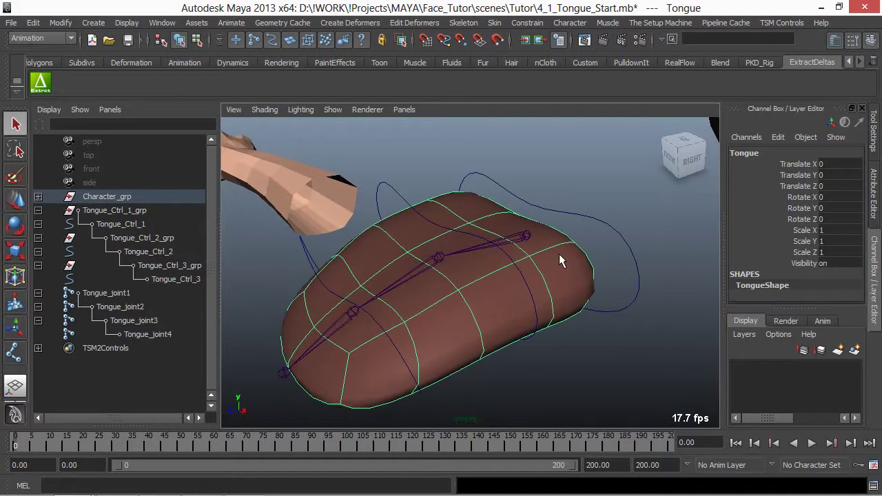
shift+click(525, 234)
shift+click(419, 268)
shift+click(345, 318)
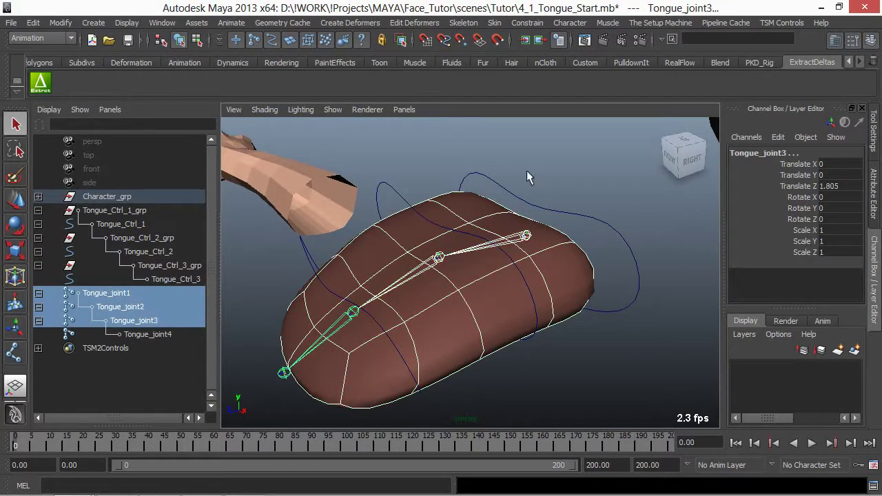
click(495, 23)
mouse_move(528, 34)
click(674, 51)
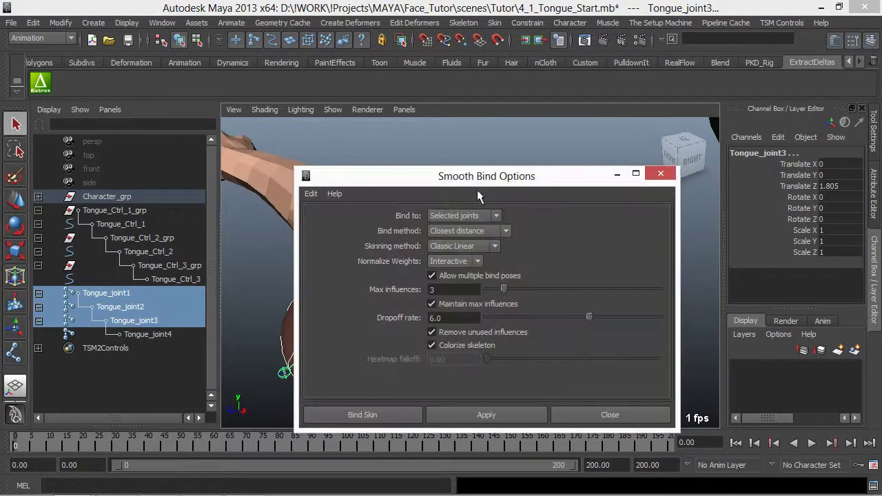
drag(475, 177, 473, 78)
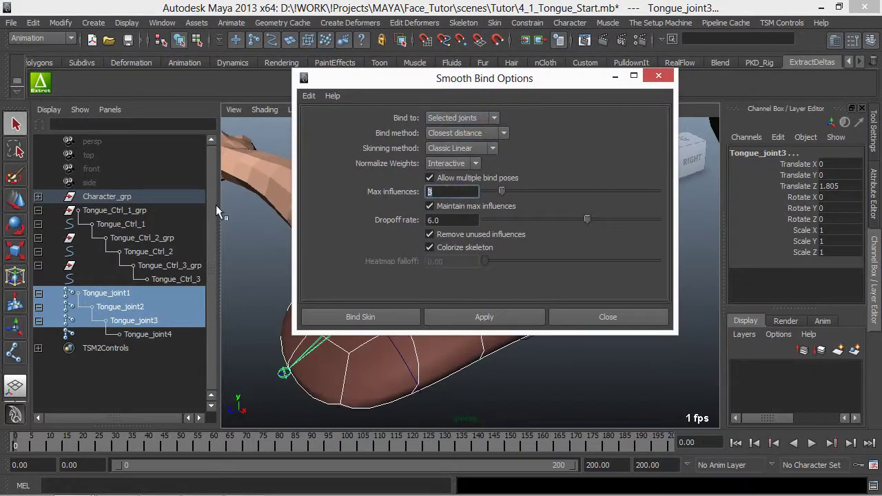
click(468, 315)
click(598, 316)
Test the skin binding by rotating Tongue_joint3, and undo the rotation.
click(484, 299)
alt+drag(484, 299, 430, 315)
click(340, 308)
key(e)
key(ctrl+z)
alt+drag(444, 291, 504, 295)
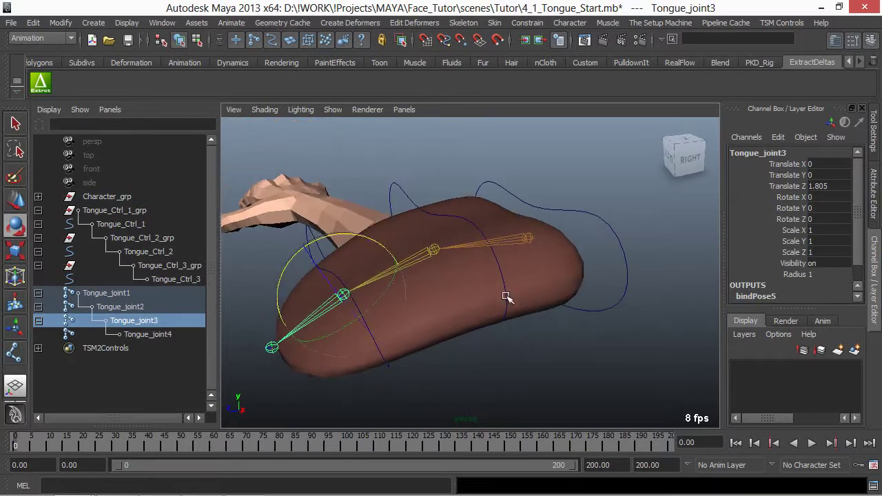
key(q)
click(445, 290)
alt+right_drag(562, 302, 549, 282)
Parent-constrain Tongue_joint1 to Tongue_Ctrl_1, keeping the constraint commands open in a floating window.
click(563, 219)
mouse_move(527, 250)
alt+mouse_down()
mouse_move(482, 255)
mouse_move(540, 249)
alt+mouse_up()
click(482, 255)
click(472, 271)
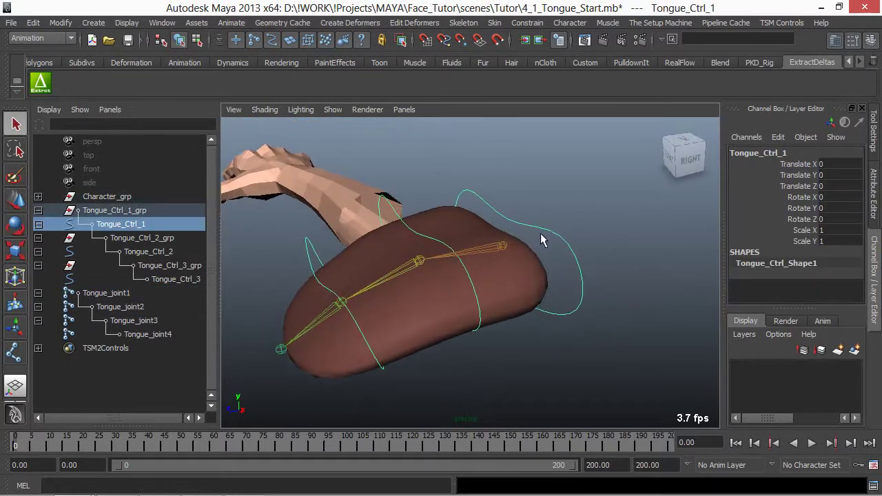
shift+click(476, 262)
key(space)
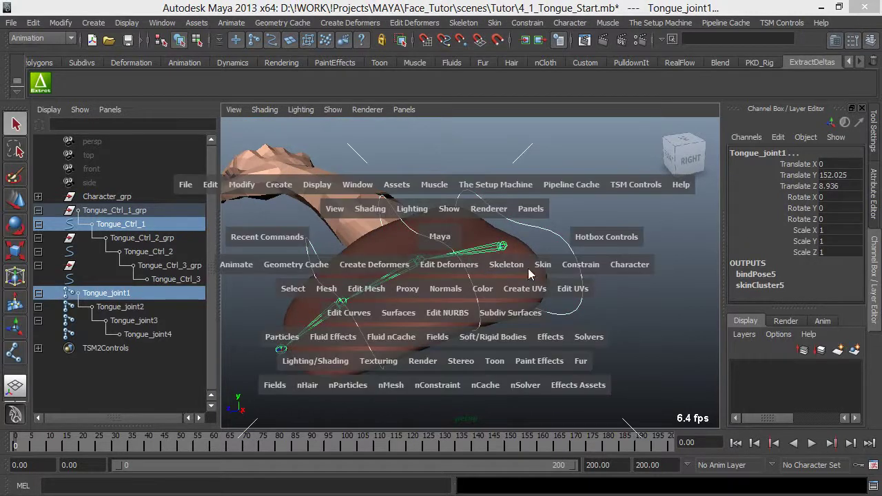
click(564, 271)
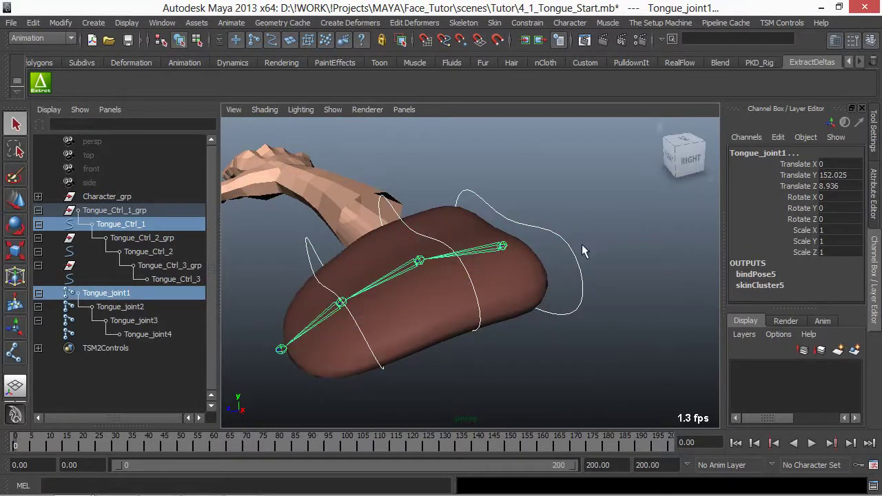
key(space)
click(589, 276)
click(613, 291)
drag(632, 257, 650, 107)
click(635, 183)
Parent-constrain Tongue_joint2 to Tongue_Ctrl_2 and Tongue_joint3 to Tongue_Ctrl_3.
alt+drag(455, 269, 407, 246)
click(422, 237)
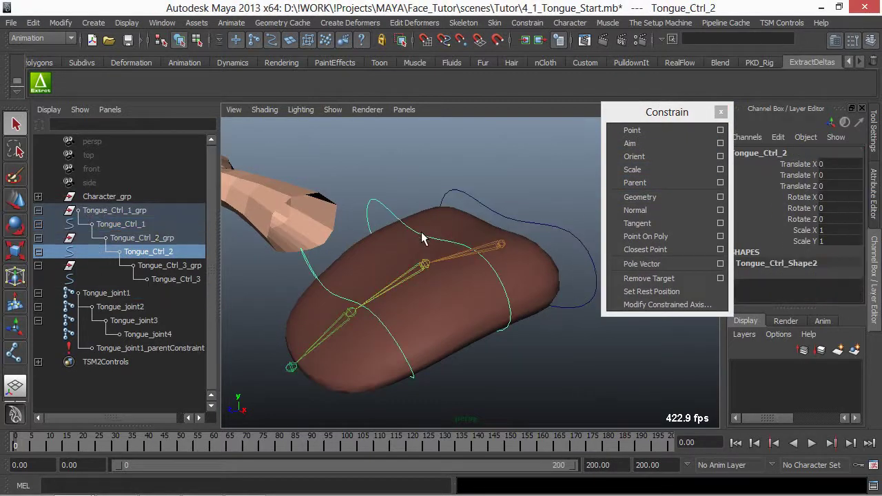
shift+click(407, 277)
key(g)
click(336, 295)
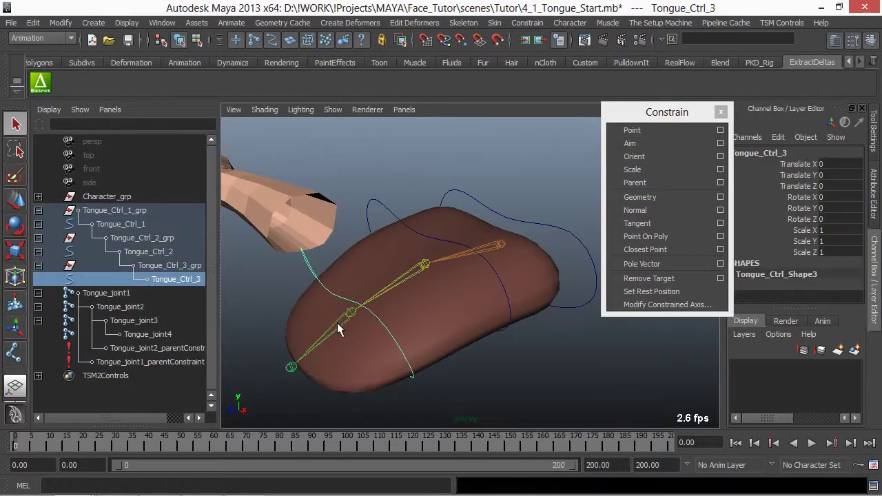
shift+click(342, 321)
key(g)
Scale-constrain Tongue_joint1 to Tongue_Ctrl_1.
click(523, 215)
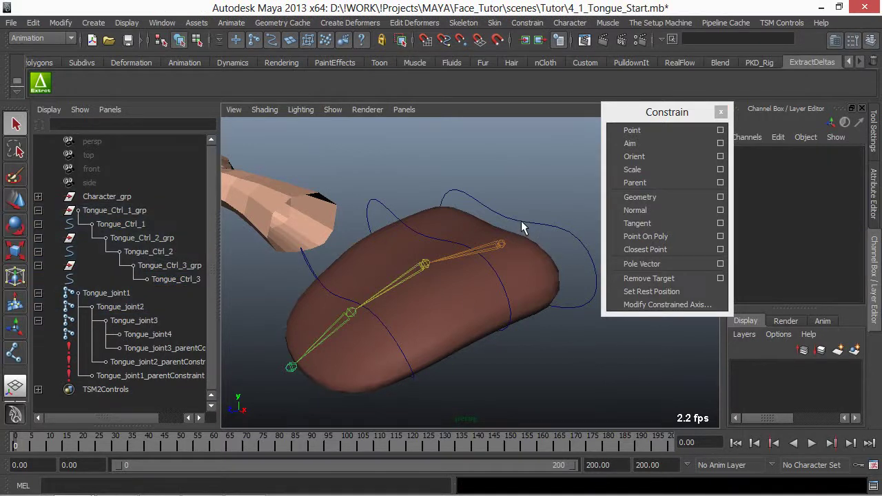
click(523, 220)
shift+click(503, 249)
click(633, 170)
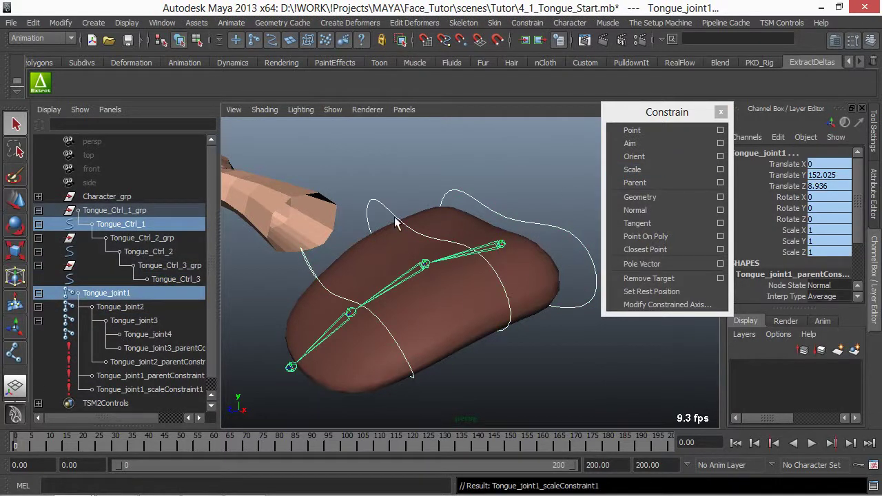
Scale-constrain Tongue_joint2 to Tongue_Ctrl_2 and Tongue_joint3 to Tongue_Ctrl_3.
click(400, 261)
shift+click(391, 288)
key(g)
click(324, 290)
shift+click(337, 326)
key(g)
click(317, 279)
Test-move the tongue controls Tongue_Ctrl_1 and Tongue_Ctrl_2, undoing each move.
click(480, 200)
alt+drag(486, 206, 347, 327)
click(502, 219)
key(w)
key(ctrl+z)
click(418, 237)
key(ctrl+z)
click(351, 306)
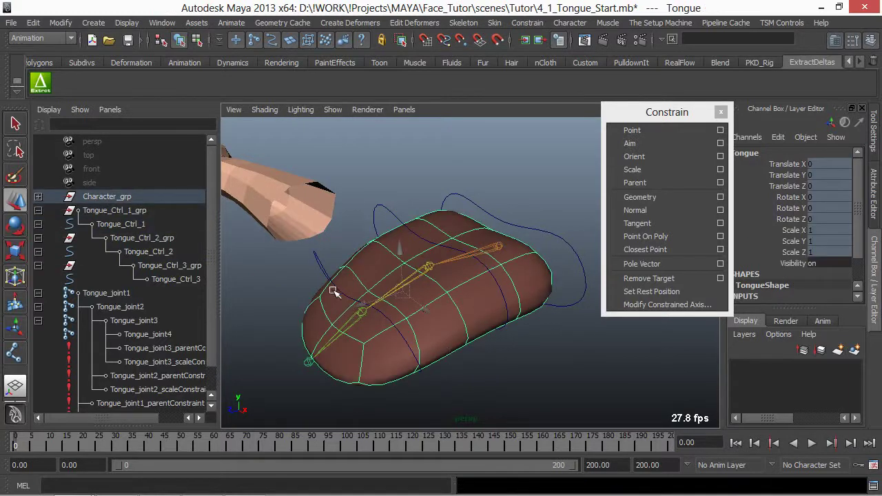
click(332, 282)
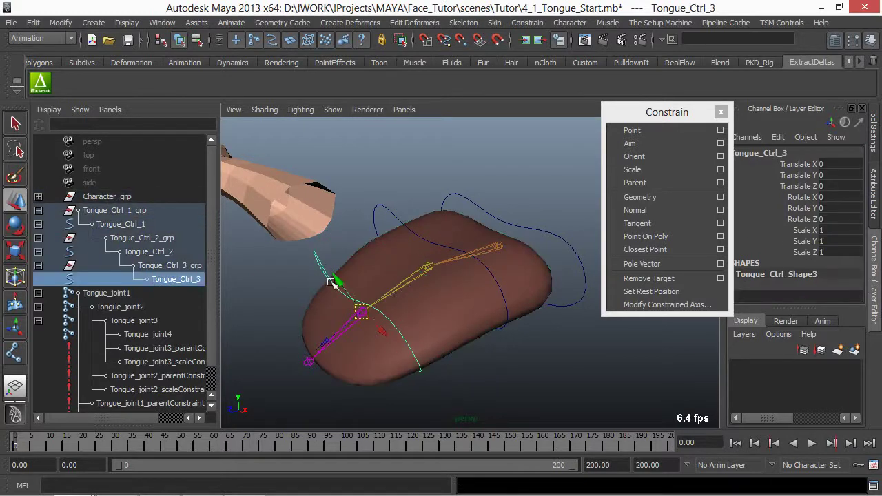
Test-rotate and test-scale the middle control Tongue_Ctrl_2, undoing each change.
click(399, 221)
key(e)
drag(352, 249, 472, 291)
key(ctrl+z)
key(r)
key(ctrl+z)
drag(420, 215, 415, 191)
key(ctrl+z)
Test-scale the back control Tongue_Ctrl_1 along different axes, undoing each change.
click(502, 221)
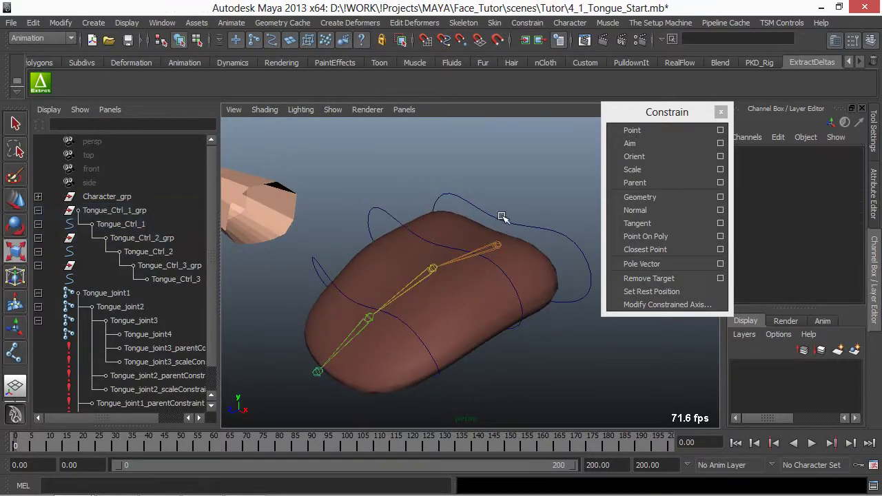
click(496, 217)
drag(499, 187, 500, 177)
key(ctrl+z)
drag(545, 266, 430, 280)
key(ctrl+z)
alt+right_drag(430, 280, 519, 258)
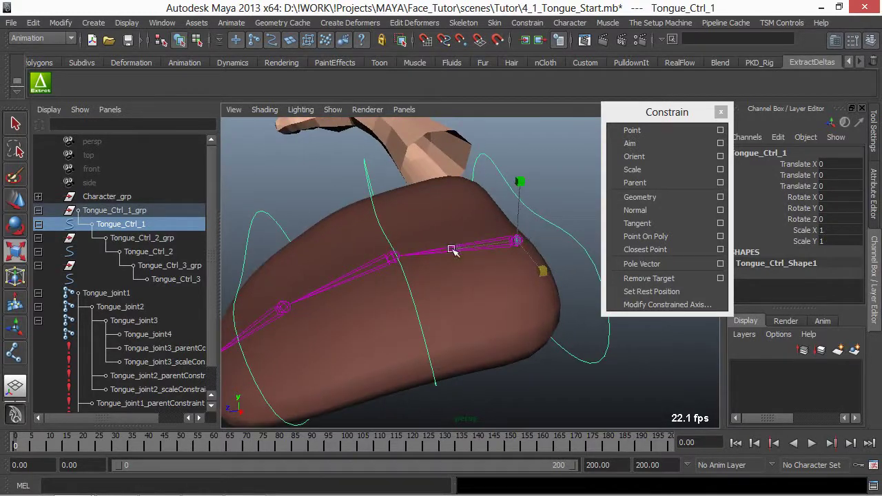
Test-scale Tongue_Ctrl_2 along the tongue's length and undo the scaling.
alt+right_drag(462, 267, 412, 288)
alt+drag(412, 289, 410, 290)
mouse_move(419, 221)
alt+mouse_down()
mouse_move(449, 276)
mouse_move(413, 219)
alt+mouse_up()
click(411, 218)
alt+drag(355, 317, 462, 326)
drag(489, 256, 346, 313)
key(ctrl+z)
alt+middle_drag(398, 315, 426, 274)
key(q)
alt+right_drag(427, 274, 433, 322)
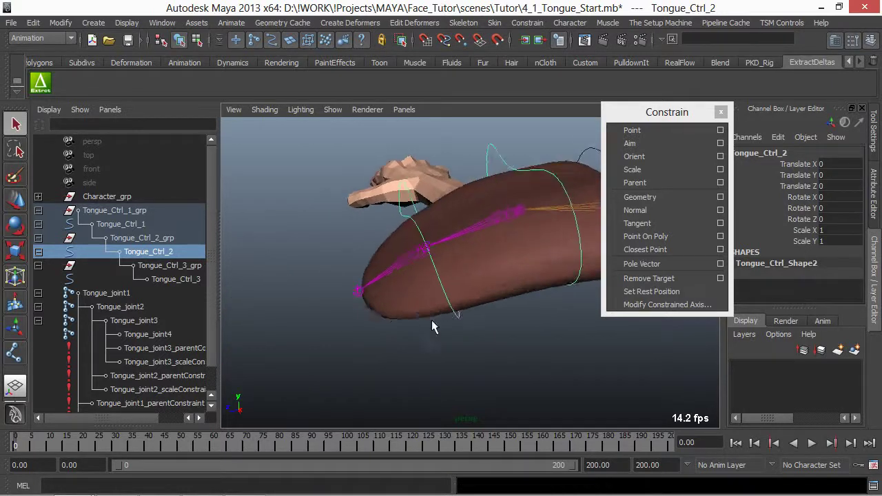
Test-scale the front control Tongue_Ctrl_3 along its Z axis and undo the scaling.
alt+drag(433, 322, 460, 330)
click(404, 206)
alt+drag(400, 310, 413, 284)
key(r)
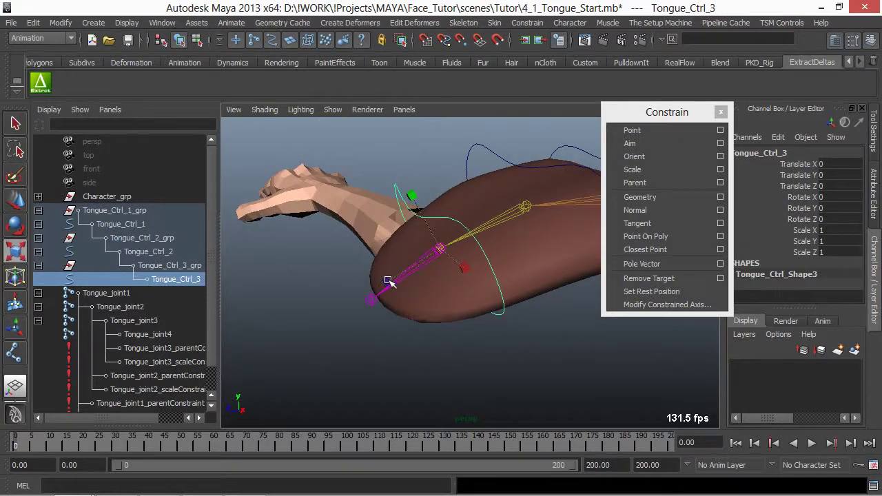
key(ctrl+z)
key(ctrl+z)
key(ctrl+z)
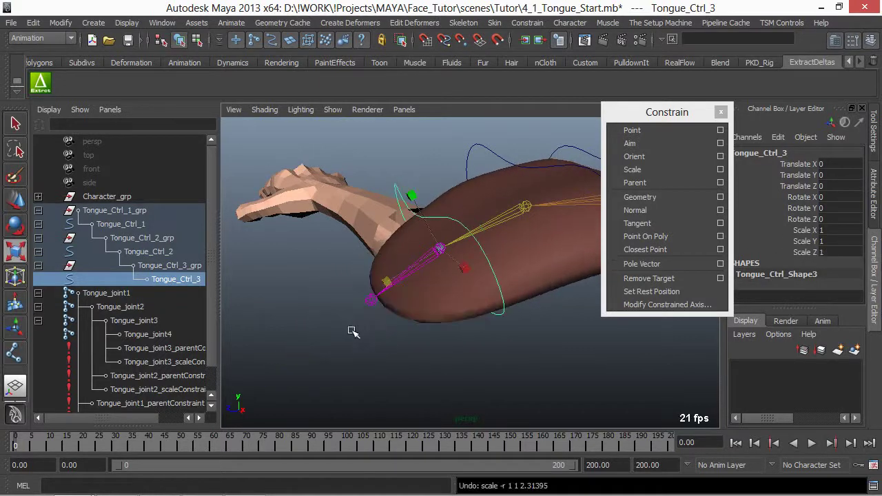
Test-rotate Tongue_Ctrl_3 to bend the tongue tip, and undo the rotation.
alt+drag(341, 281, 427, 337)
key(e)
drag(404, 269, 441, 197)
key(ctrl+z)
key(q)
alt+drag(466, 259, 468, 331)
Close the floating constraint commands and rename the Tongue mesh's skinCluster5 input as Tongue_skinCluster.
click(470, 302)
click(721, 112)
scroll(764, 232, down, 2)
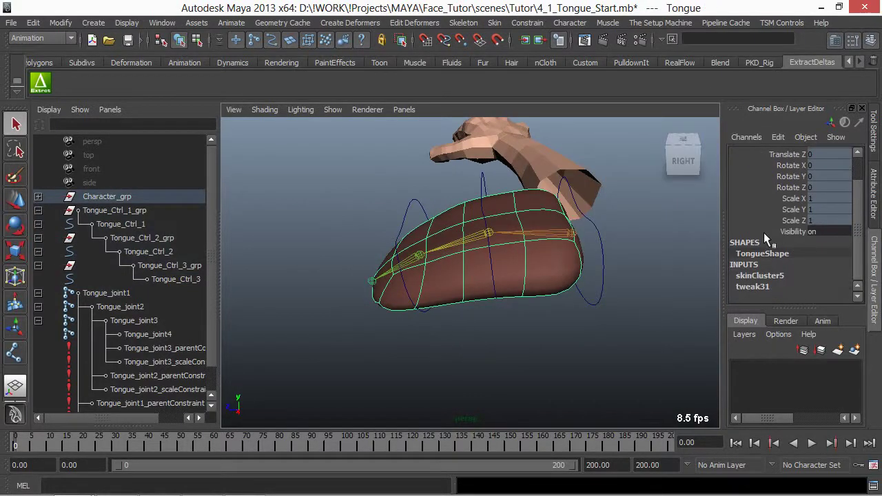
double_click(732, 276)
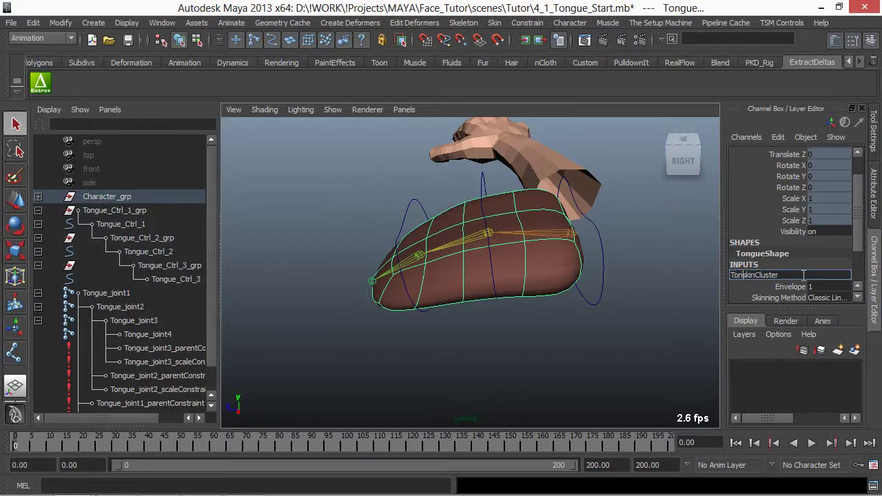
text(_)
key(Return)
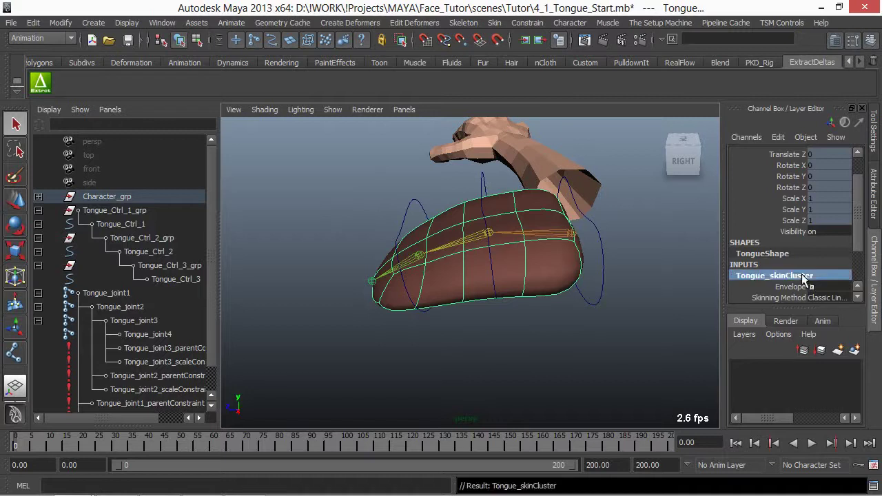
Start Paint Skin Weights on the Tongue mesh and paint Tongue_joint1's influence at the tongue's root with Add, opacity and value 1.
alt+drag(418, 279, 452, 291)
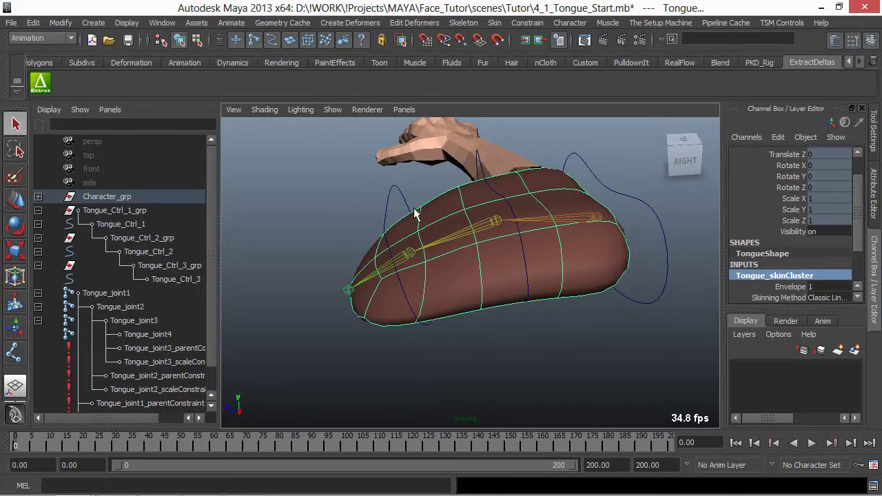
alt+drag(416, 215, 518, 269)
right_drag(535, 266, 459, 223)
mouse_move(448, 257)
alt+mouse_down()
mouse_move(419, 270)
mouse_move(420, 289)
mouse_move(422, 281)
mouse_move(394, 290)
mouse_move(433, 265)
alt+mouse_up()
right_drag(441, 237, 441, 237)
alt+drag(441, 236, 455, 288)
mouse_move(330, 324)
alt+mouse_down()
mouse_move(360, 280)
mouse_move(386, 310)
mouse_move(374, 276)
mouse_move(424, 274)
mouse_move(380, 275)
mouse_move(428, 222)
alt+mouse_up()
alt+drag(439, 324, 491, 317)
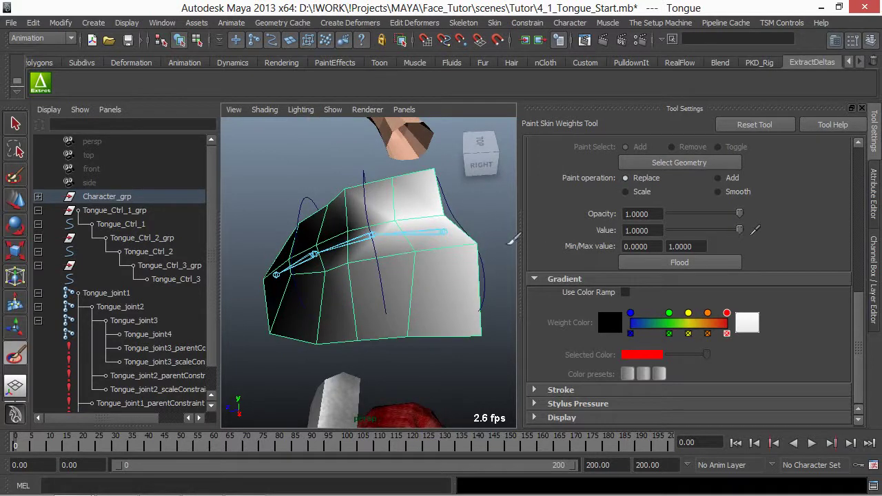
alt+drag(468, 242, 383, 224)
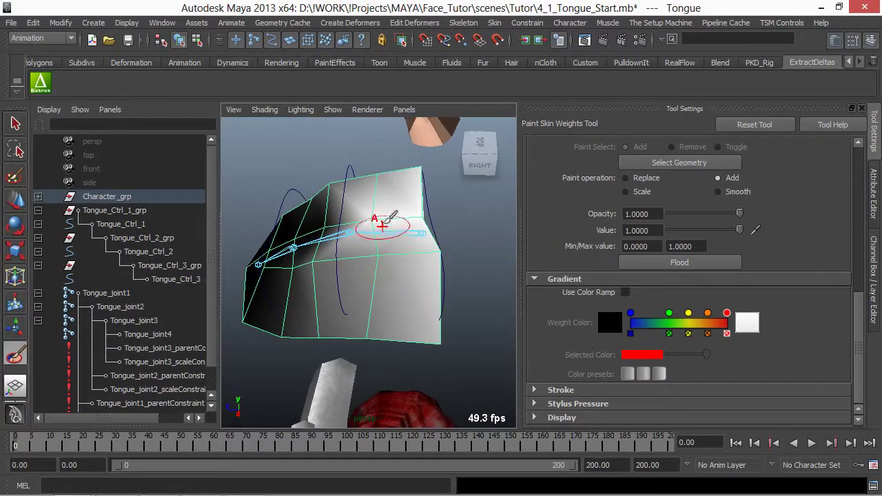
alt+drag(437, 361, 385, 221)
alt+drag(416, 263, 379, 271)
Make Tongue_joint2 the active influence and add weight at value 1 across the tongue's middle section.
right_drag(368, 252, 368, 188)
alt+middle_drag(367, 260, 419, 260)
drag(439, 322, 435, 268)
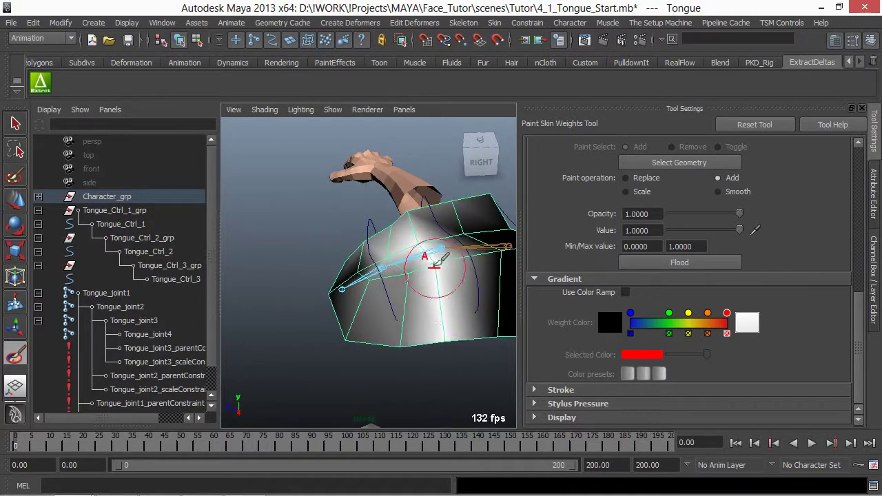
alt+drag(449, 336, 429, 258)
mouse_move(428, 314)
alt+mouse_down()
mouse_move(408, 339)
mouse_move(453, 304)
mouse_move(394, 269)
alt+mouse_up()
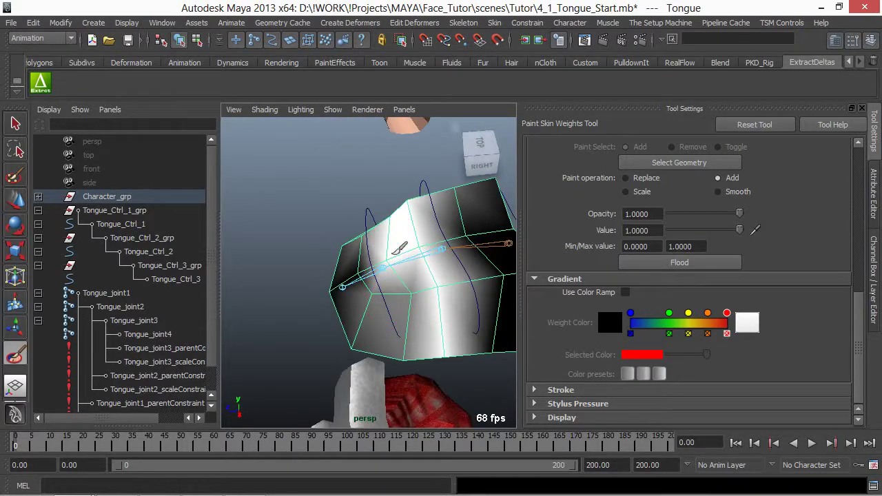
alt+drag(421, 339, 410, 205)
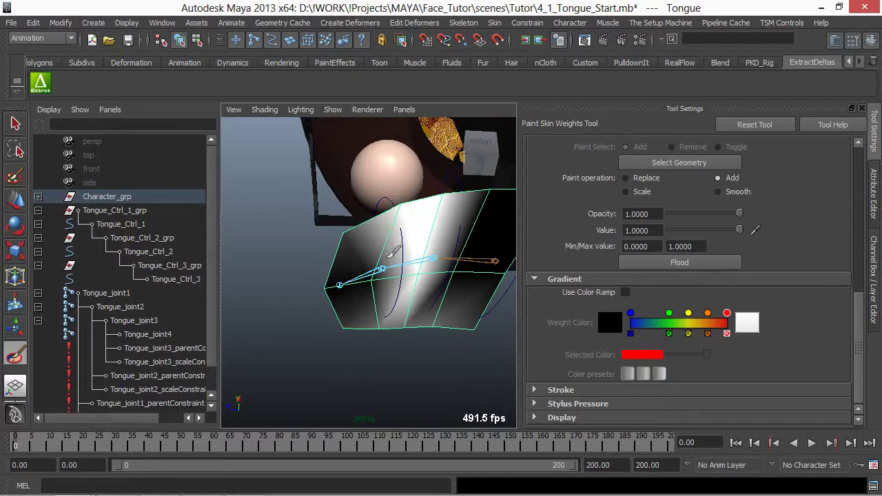
alt+drag(373, 301, 411, 367)
Add Tongue_joint3 weight around the tongue's tip, recheck the Tongue_joint2 area, and leave weight painting.
right_drag(375, 267, 380, 170)
alt+drag(363, 270, 370, 322)
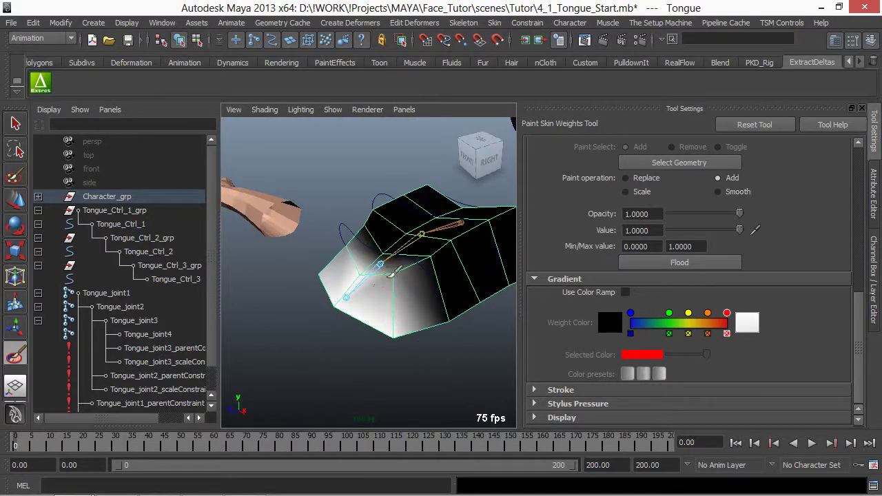
alt+drag(355, 261, 363, 237)
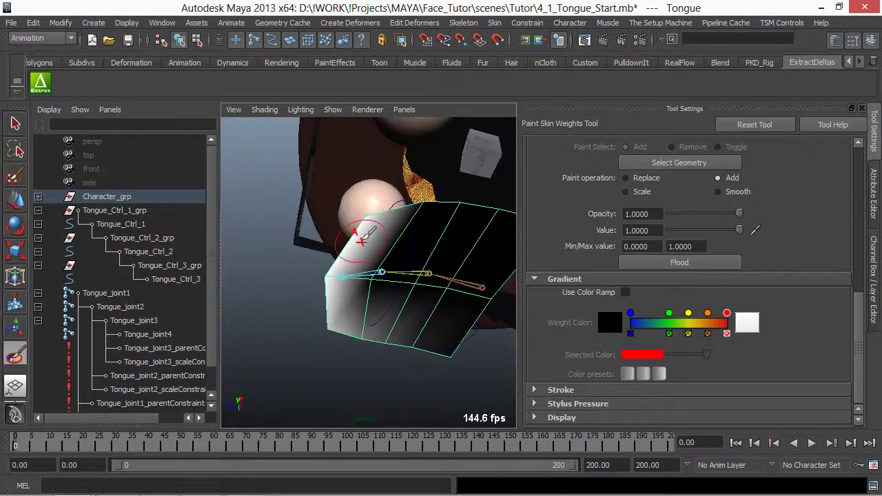
alt+drag(349, 275, 355, 331)
right_drag(386, 265, 400, 186)
right_drag(432, 261, 434, 187)
mouse_move(395, 296)
alt+mouse_down()
mouse_move(416, 309)
mouse_move(385, 304)
alt+mouse_up()
alt+drag(400, 335, 393, 335)
mouse_move(372, 219)
right_down()
mouse_move(375, 265)
mouse_move(371, 258)
right_up()
key(q)
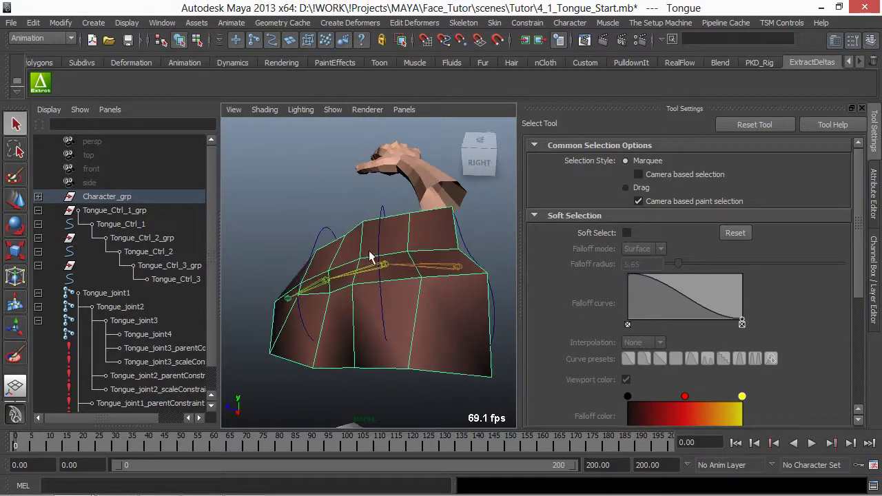
Rotate Tongue_Ctrl_3 and Tongue_Ctrl_2 to curl the tongue upward into a test pose.
click(332, 241)
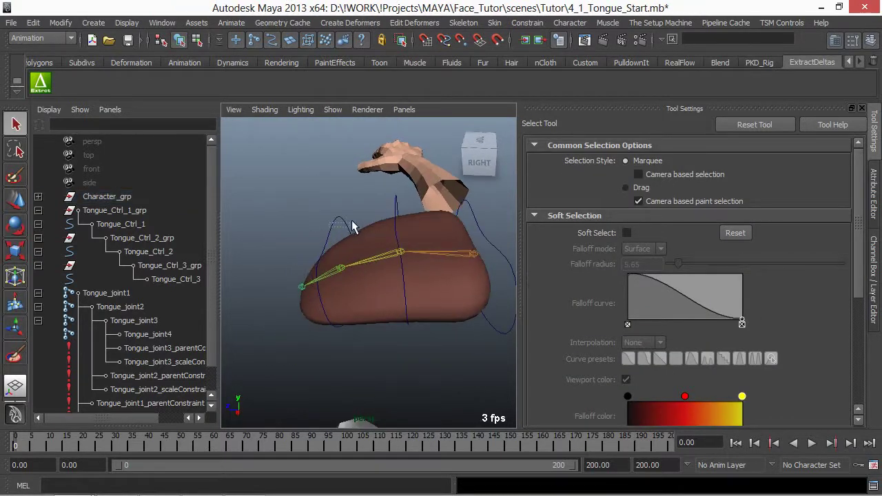
key(e)
key(w)
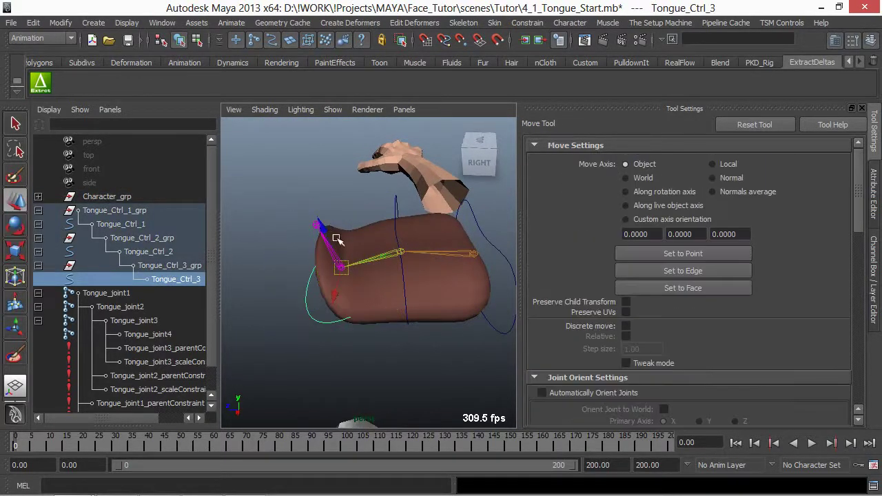
click(398, 206)
key(e)
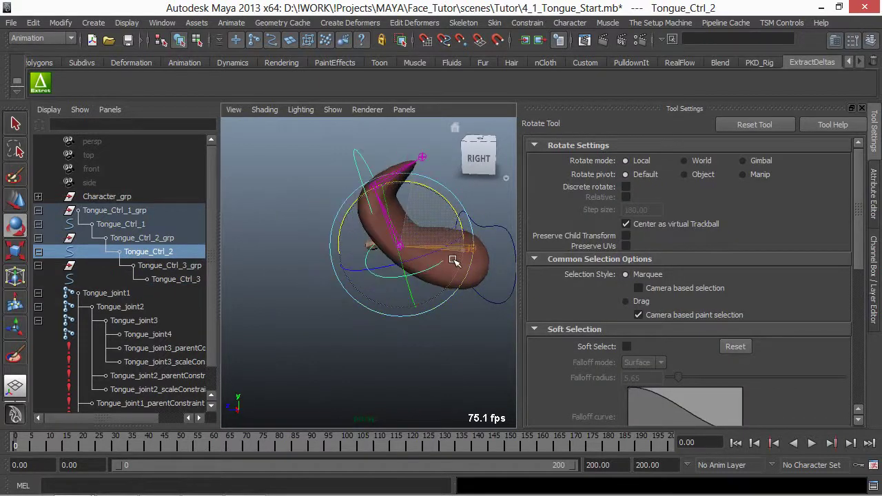
key(q)
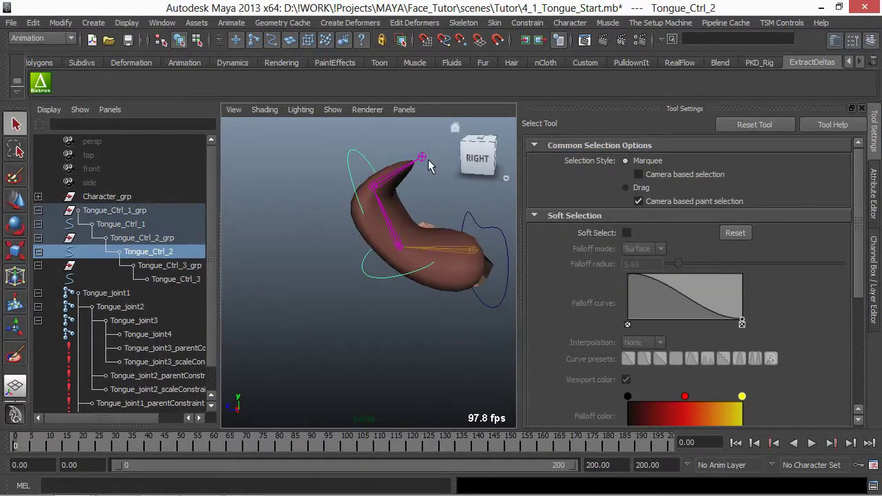
Resume Paint Skin Weights on the curled Tongue mesh and add Tongue_joint2 weight around the bent middle section.
click(407, 210)
right_click(399, 209)
click(347, 192)
mouse_move(375, 250)
alt+mouse_down()
mouse_move(360, 262)
mouse_move(375, 292)
mouse_move(280, 297)
mouse_move(301, 314)
mouse_move(421, 253)
mouse_move(441, 275)
mouse_move(405, 315)
mouse_move(443, 240)
alt+mouse_up()
alt+drag(416, 298, 386, 315)
right_drag(377, 265, 376, 186)
alt+drag(364, 294, 393, 299)
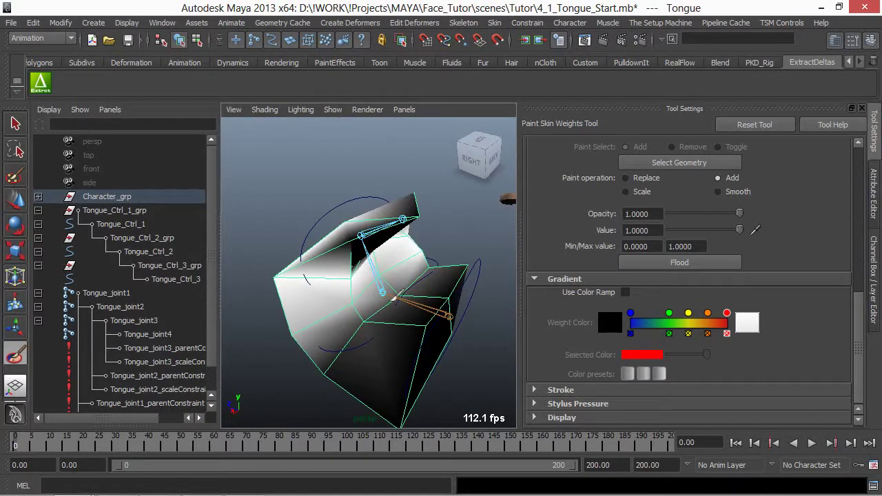
alt+drag(353, 336, 323, 254)
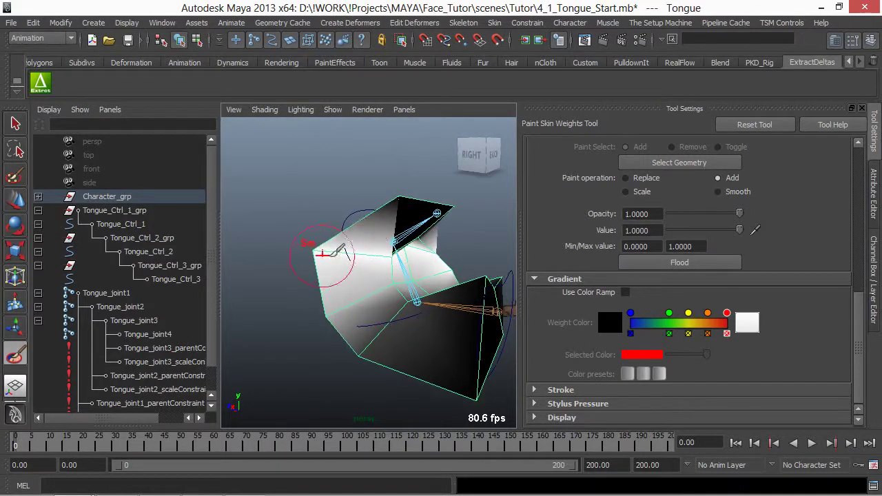
alt+drag(412, 247, 447, 258)
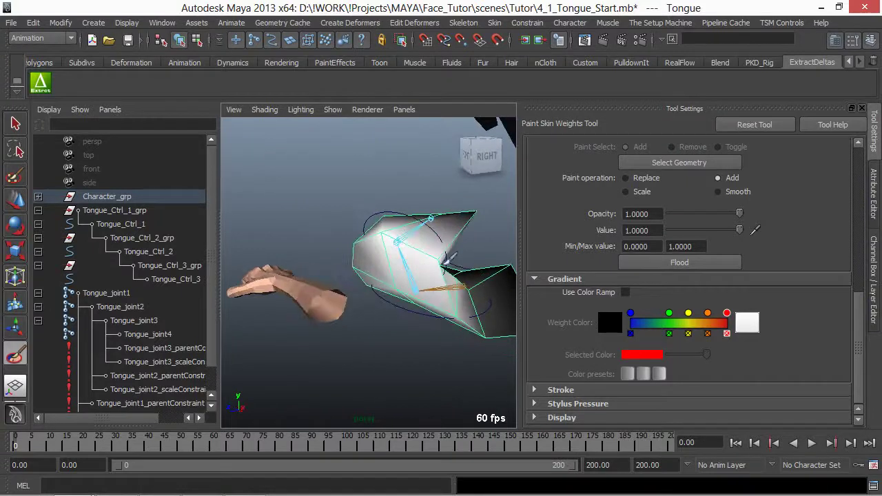
Refine Tongue_joint3's weights around the curled tongue tip in the smoothed preview, and leave weight painting.
alt+drag(399, 244, 374, 303)
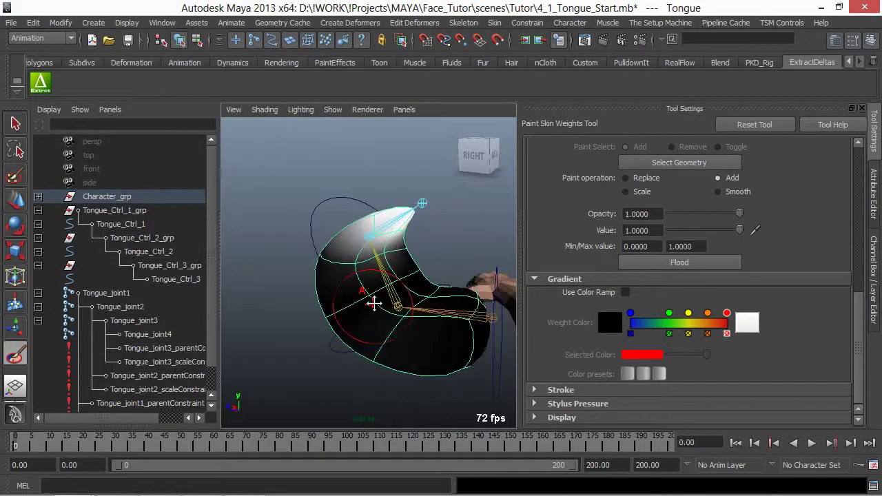
alt+right_drag(374, 304, 400, 295)
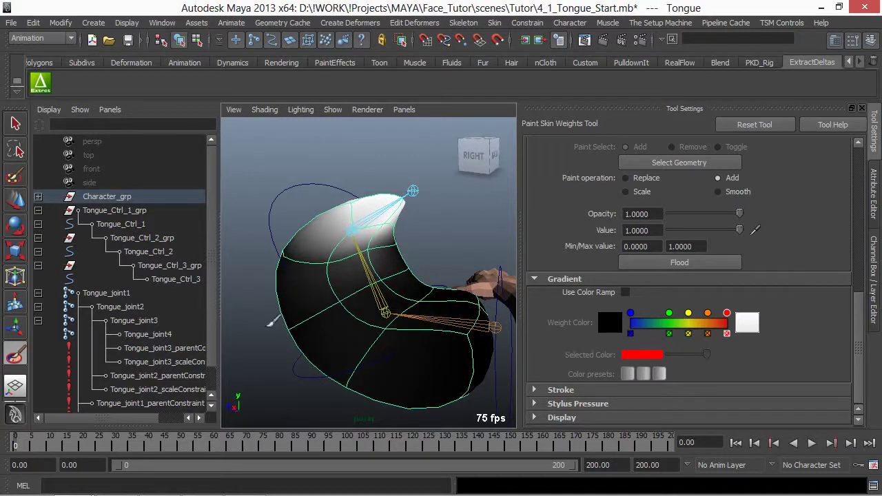
alt+drag(271, 324, 356, 301)
mouse_move(407, 281)
alt+mouse_down()
mouse_move(414, 303)
mouse_move(452, 230)
mouse_move(404, 282)
mouse_move(408, 312)
mouse_move(396, 324)
mouse_move(362, 319)
mouse_move(312, 330)
mouse_move(343, 339)
mouse_move(338, 309)
mouse_move(420, 331)
mouse_move(413, 315)
mouse_move(445, 306)
alt+mouse_up()
key(1)
key(q)
Reset the translation and rotation of Tongue_Ctrl_1, Tongue_Ctrl_2 and Tongue_Ctrl_3 to 0.
alt+drag(372, 241, 374, 278)
key(ctrl+a)
key(ctrl+a)
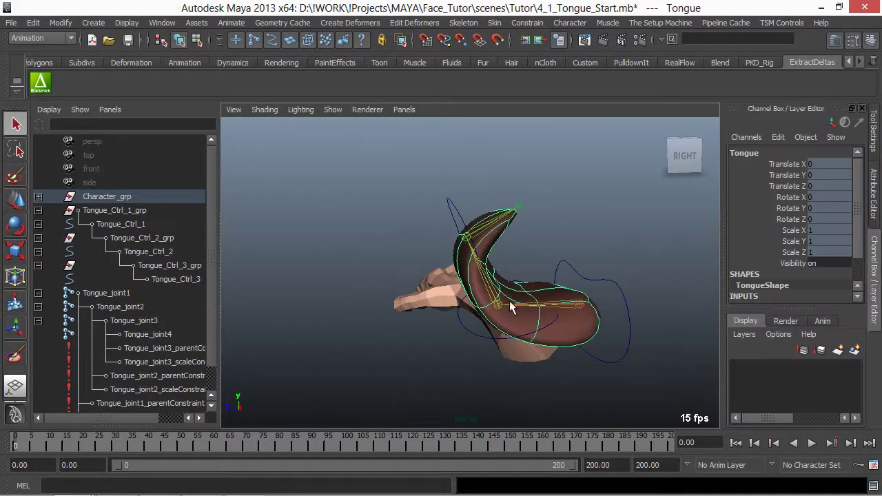
alt+right_drag(510, 301, 346, 309)
alt+drag(346, 309, 376, 290)
click(460, 233)
shift+click(473, 306)
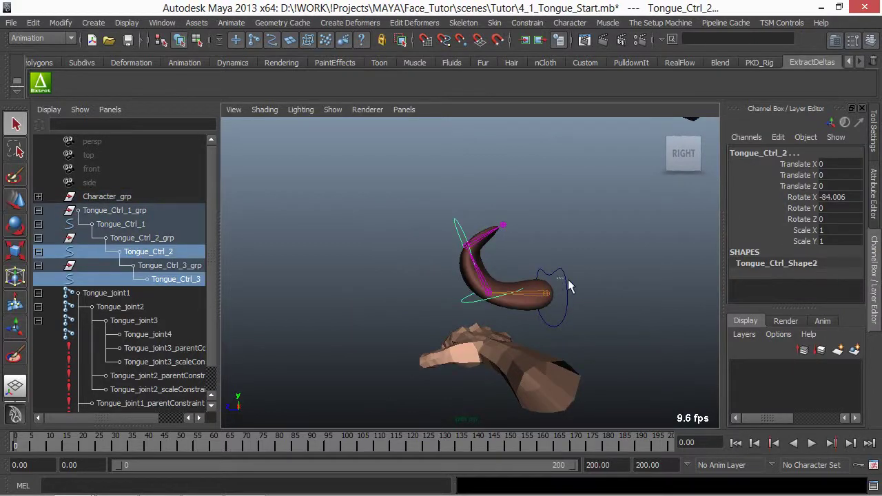
shift+click(567, 286)
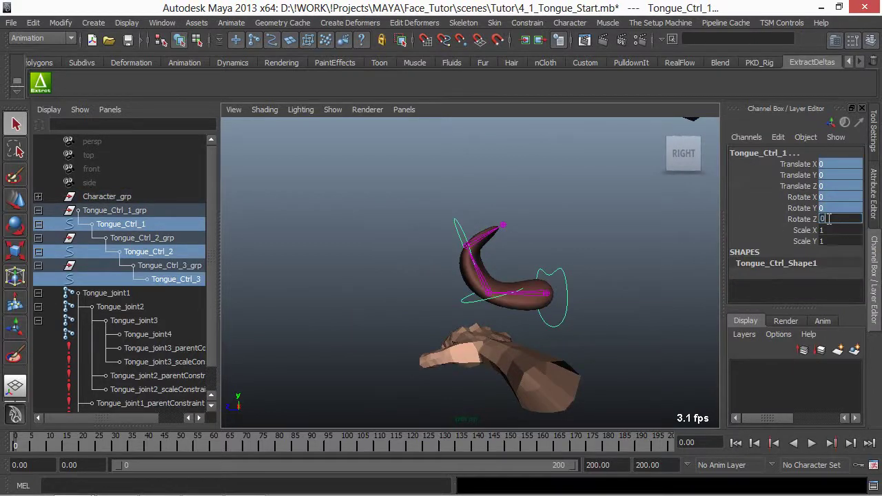
key(Return)
Mirror the Tongue mesh's skin weights across YZ, positive to negative, by closest point on surface and closest joint.
alt+drag(464, 265, 517, 282)
click(517, 283)
alt+drag(399, 252, 483, 219)
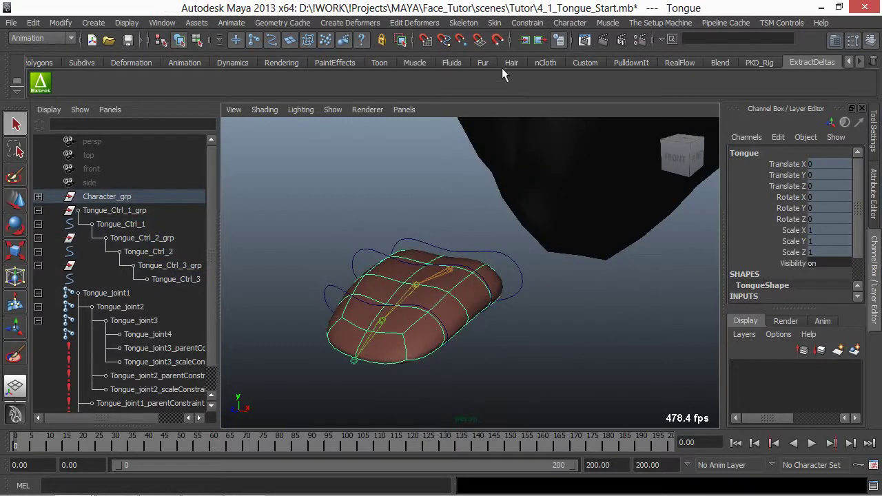
click(495, 22)
mouse_move(498, 83)
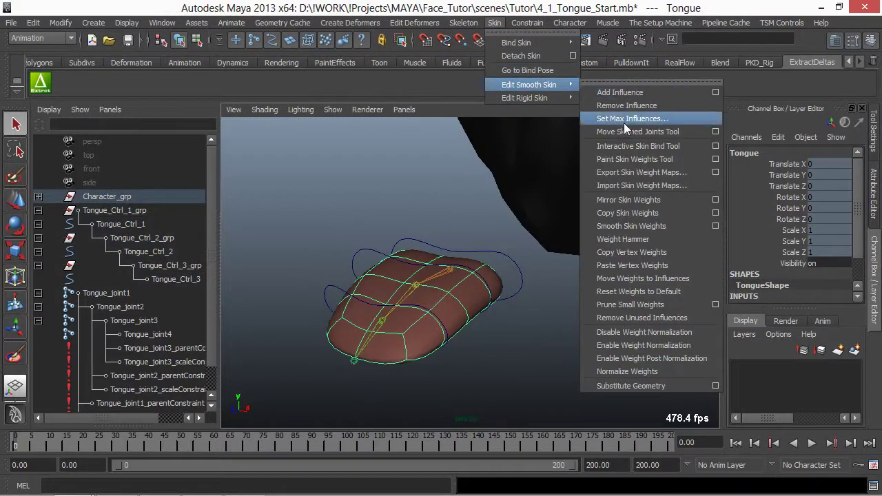
click(716, 200)
drag(526, 180, 639, 103)
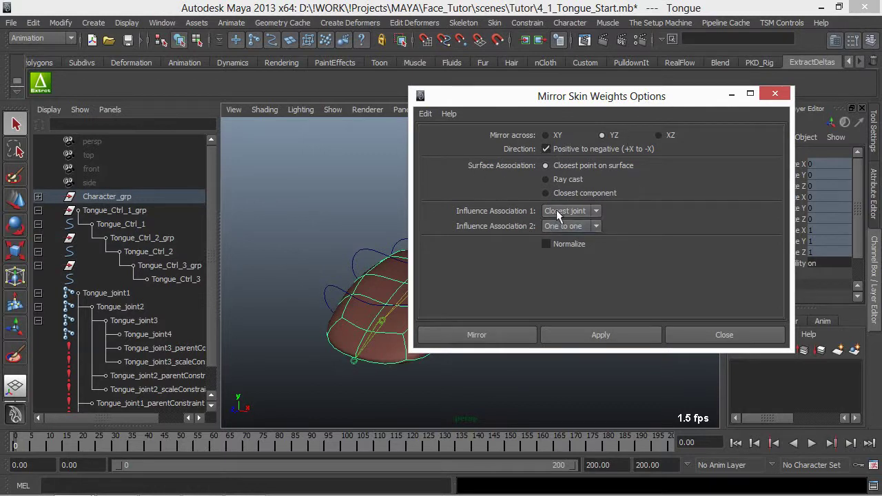
click(695, 332)
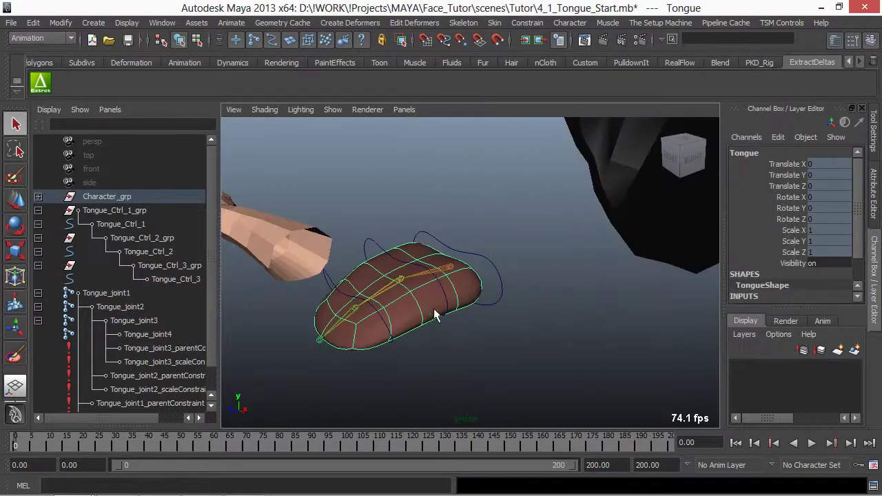
Test-rotate Tongue_Ctrl_2 and Tongue_Ctrl_3 individually and undo the rotations.
alt+drag(423, 304, 480, 258)
click(446, 275)
key(e)
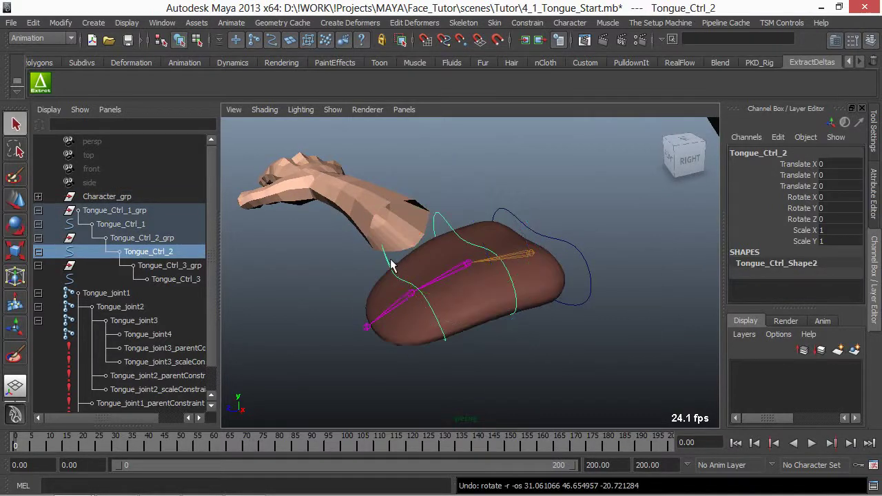
click(398, 289)
drag(398, 290, 405, 319)
key(ctrl+z)
Test-rotate all three tongue controls together to bend the whole tongue, and undo the rotations.
drag(496, 315, 570, 303)
key(q)
click(478, 207)
shift+click(421, 225)
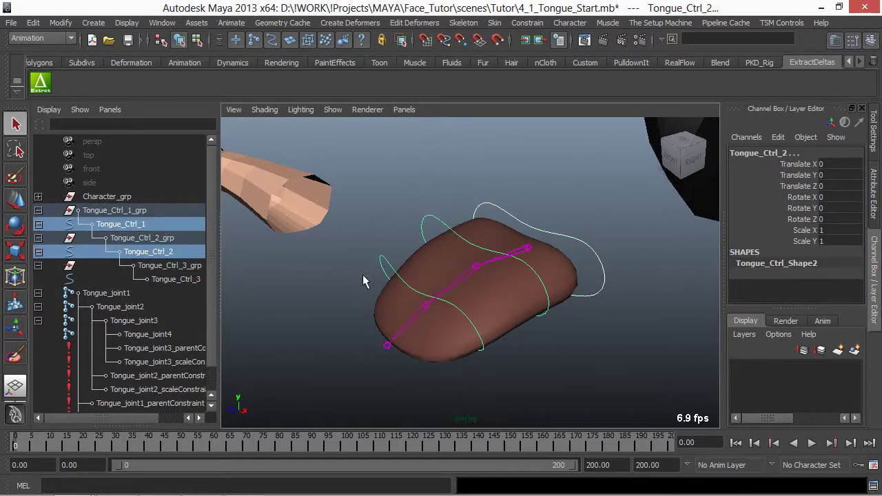
shift+click(388, 263)
key(e)
drag(427, 284, 458, 302)
key(ctrl+z)
key(ctrl+z)
key(ctrl+z)
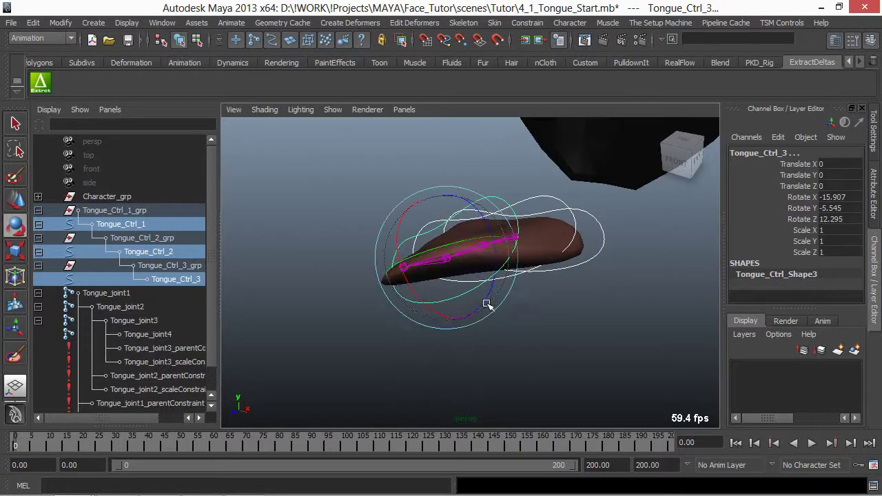
key(ctrl+z)
key(ctrl+z)
key(ctrl+z)
key(ctrl+z)
key(ctrl+z)
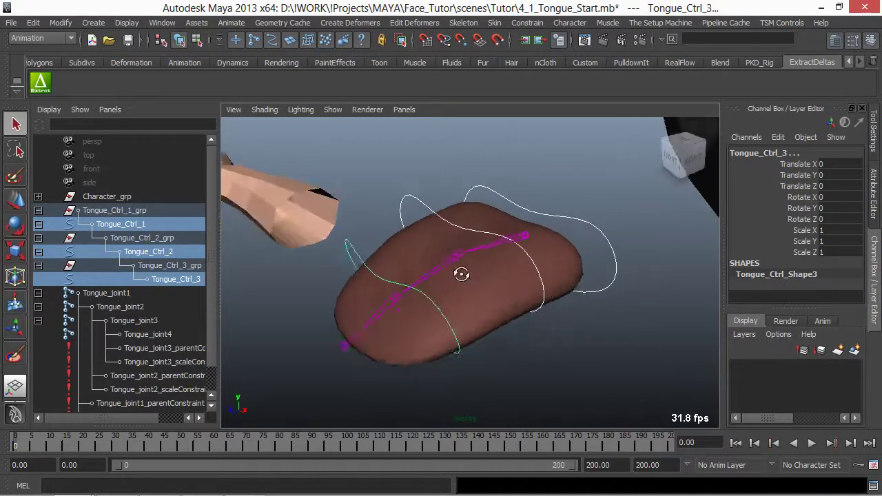
Check the rotate order in Tongue_Ctrl_2's transform attributes and keep it at zxy.
alt+drag(412, 211, 449, 242)
key(e)
key(ctrl+a)
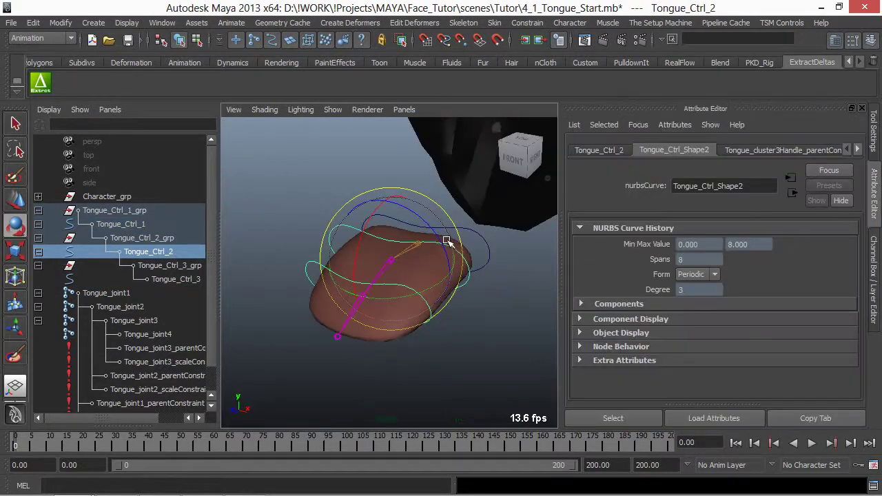
alt+drag(514, 237, 524, 220)
click(599, 150)
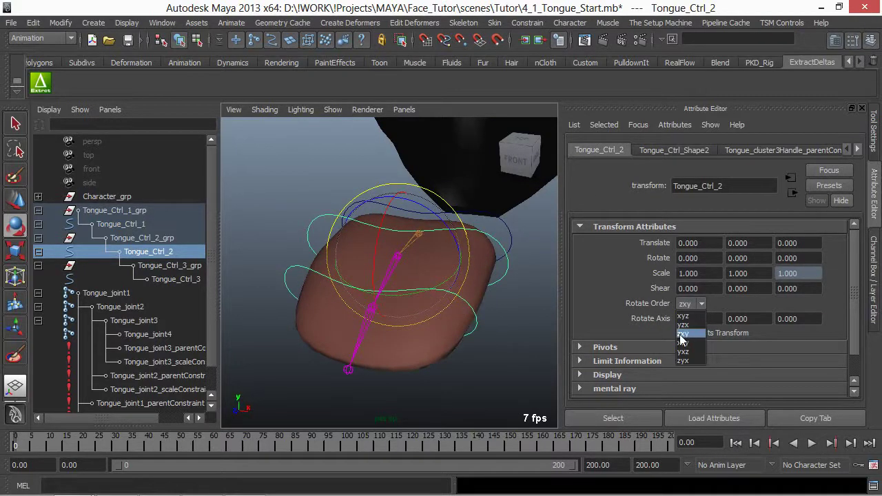
click(698, 334)
Test-rotate Tongue_Ctrl_2 about its Y axis and other axes with the zxy rotate order, and undo the rotations.
mouse_move(453, 305)
alt+mouse_down()
mouse_move(453, 292)
mouse_move(423, 298)
mouse_move(476, 305)
mouse_move(466, 304)
alt+mouse_up()
key(q)
key(e)
key(e)
drag(401, 263, 427, 244)
alt+drag(384, 302, 407, 328)
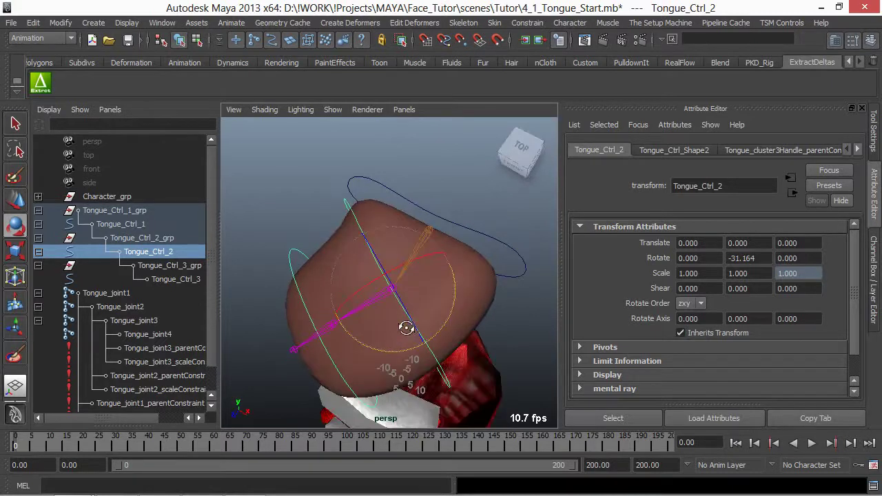
alt+drag(414, 369, 408, 301)
drag(432, 238, 419, 272)
key(ctrl+z)
key(ctrl+z)
key(ctrl+z)
key(ctrl+z)
Set the rotate order of Tongue_joint1 and Tongue_joint2 to zxy.
key(q)
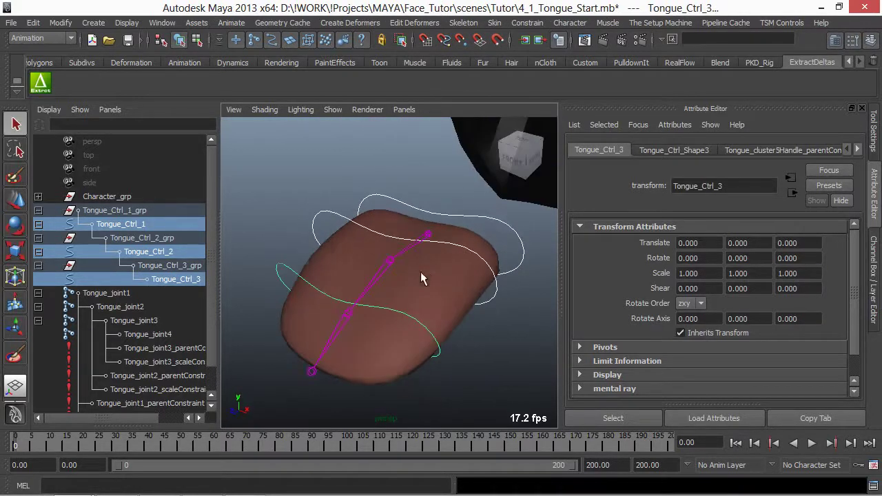
click(421, 236)
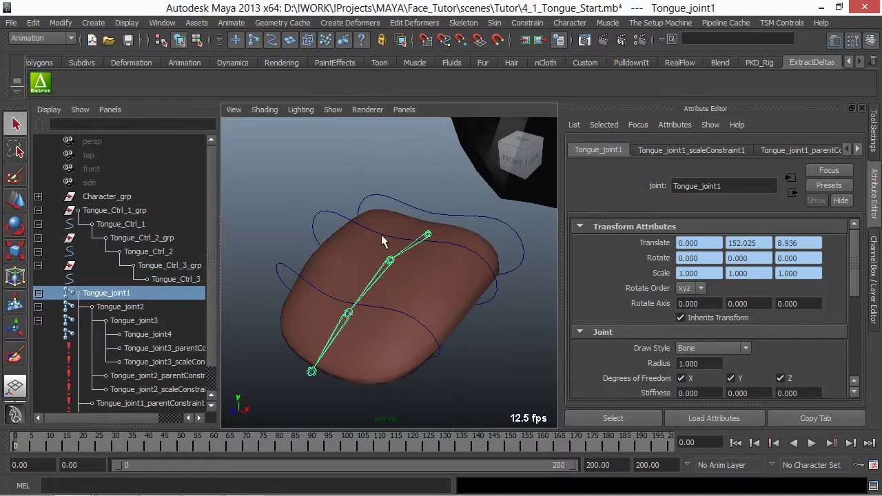
click(687, 290)
click(693, 316)
click(393, 269)
click(695, 318)
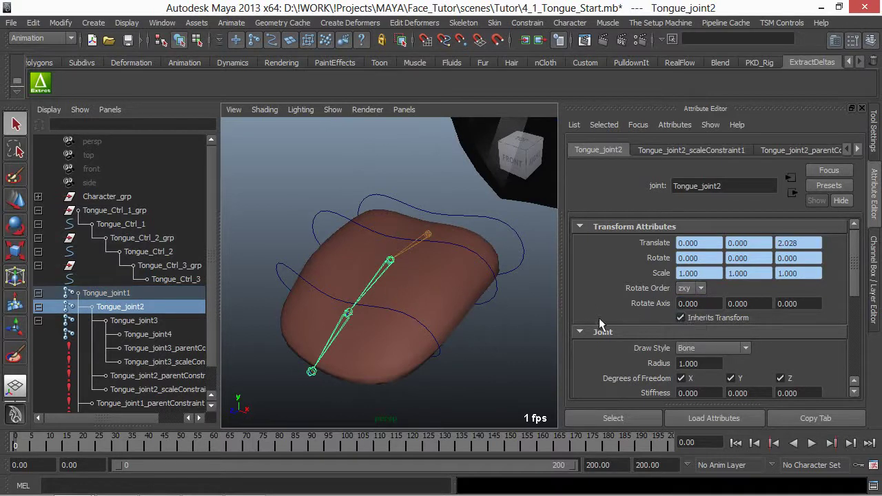
Set the rotate order of Tongue_joint3 to zxy, return to the channel values and deselect the joint.
key(Down)
click(700, 293)
click(694, 319)
key(ctrl+a)
alt+drag(457, 301, 418, 267)
scroll(419, 267, down, 1)
click(442, 174)
scroll(468, 234, up, 3)
alt+drag(479, 255, 373, 283)
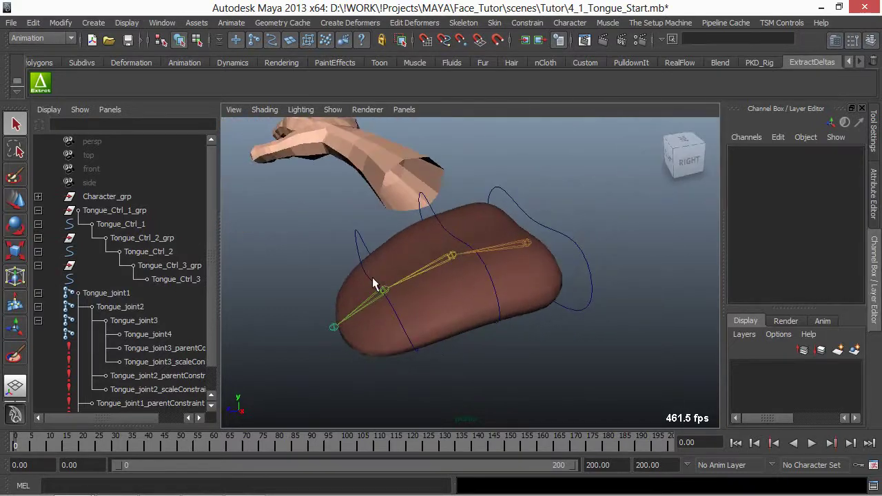
Collapse the Tongue_joint1 and Tongue_Ctrl_1_grp hierarchies in the Outliner and select the tongue control group.
click(38, 293)
click(38, 210)
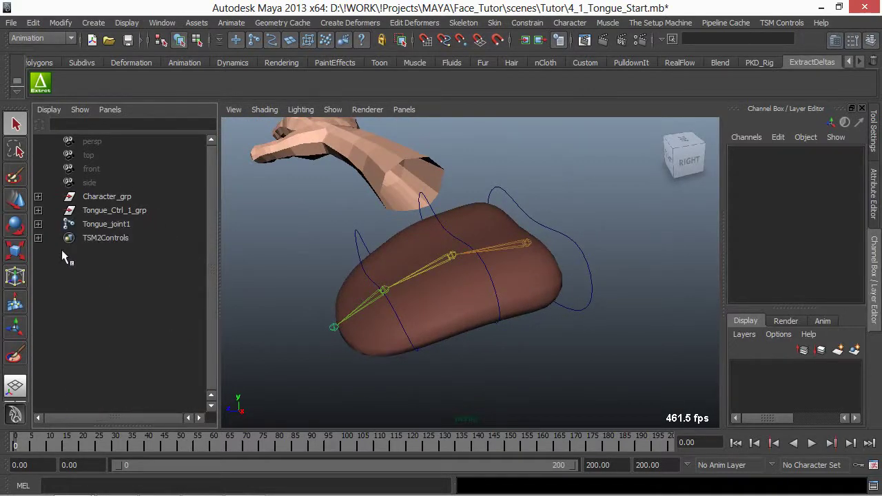
click(108, 224)
click(115, 212)
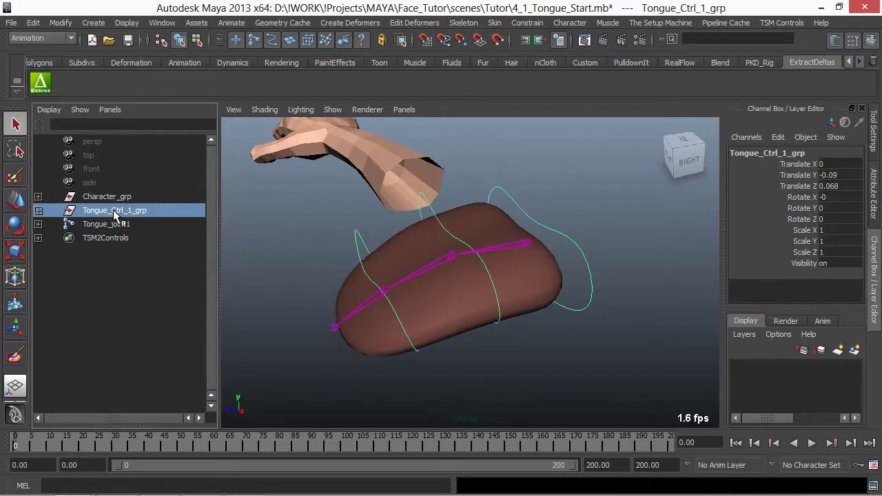
Expand Character_grp and Character_Ctrls_grp in the Outliner and unhide Character_Ctrl to show the body rig.
click(38, 196)
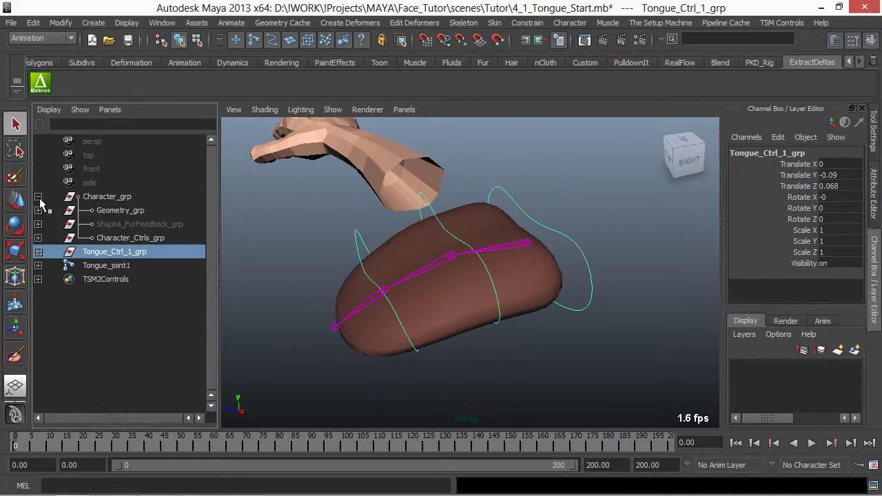
click(38, 237)
click(144, 251)
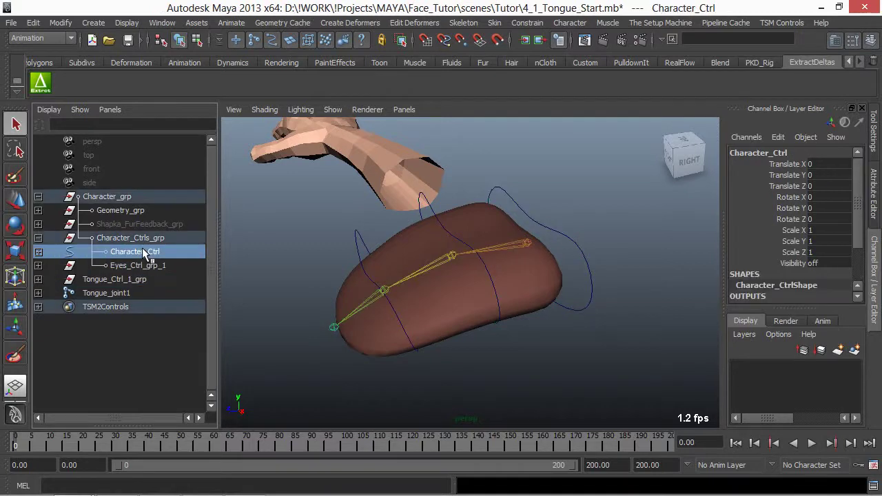
key(shift+h)
scroll(509, 292, down, 5)
mouse_move(510, 297)
alt+mouse_down()
mouse_move(545, 297)
mouse_move(496, 273)
mouse_move(509, 292)
mouse_move(499, 301)
alt+mouse_up()
Group Tongue_joint1 and rename the new group Tongue_joints_grp.
click(466, 247)
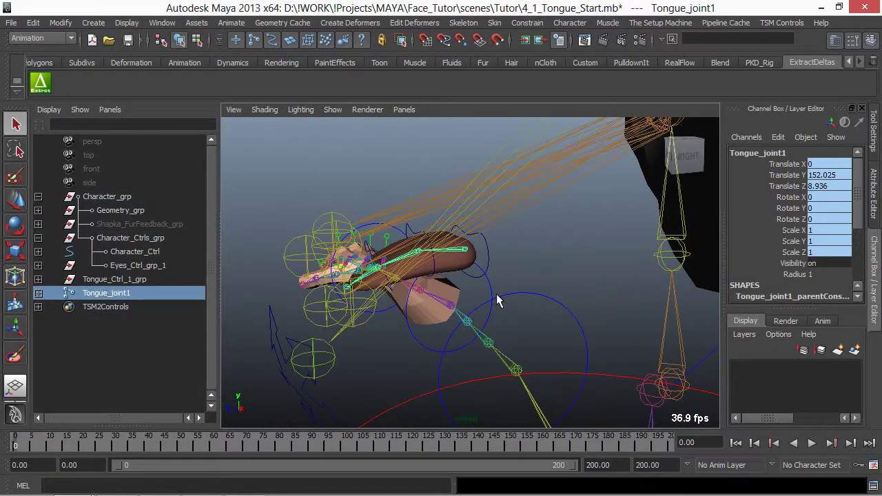
key(ctrl+g)
click(38, 293)
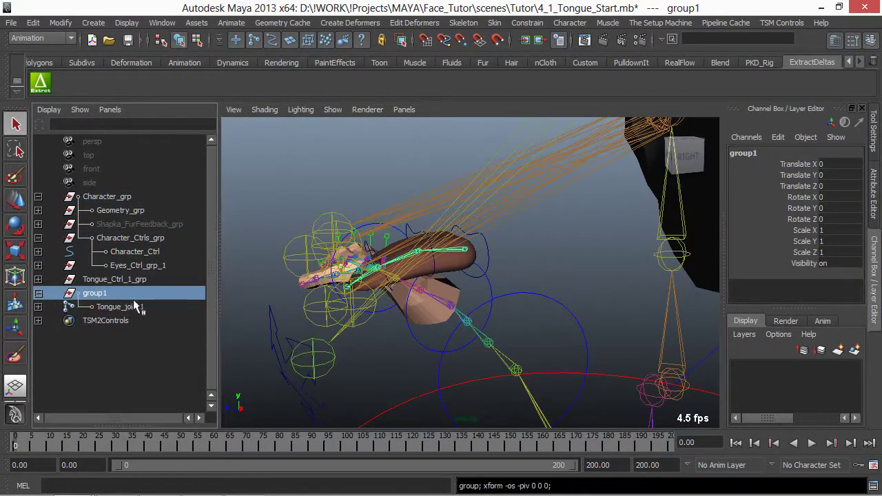
double_click(131, 308)
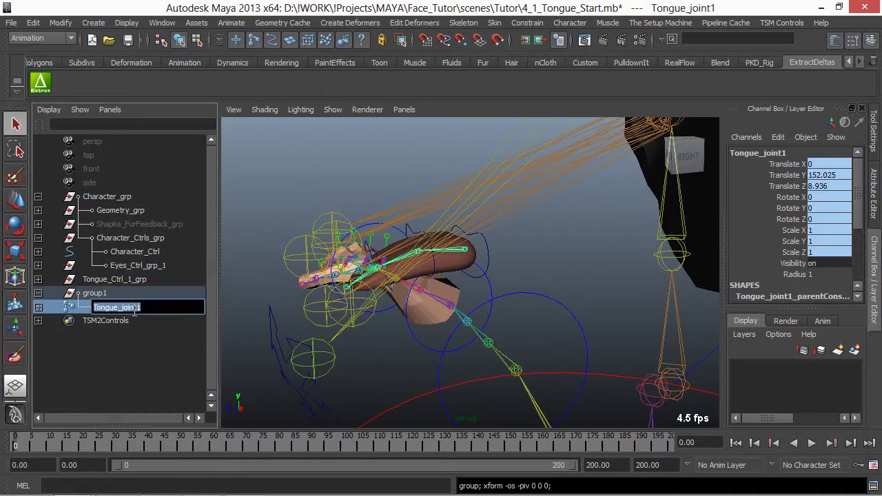
key(ctrl+c)
click(96, 293)
double_click(104, 293)
key(ctrl+v)
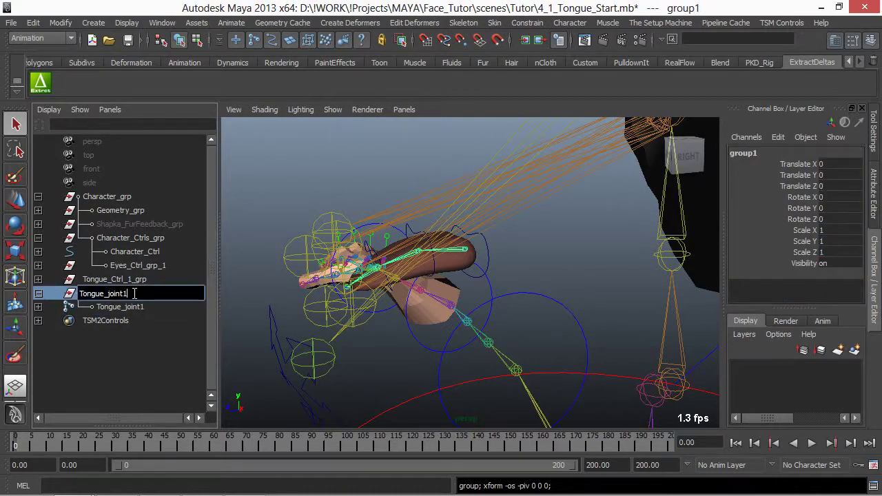
key(Return)
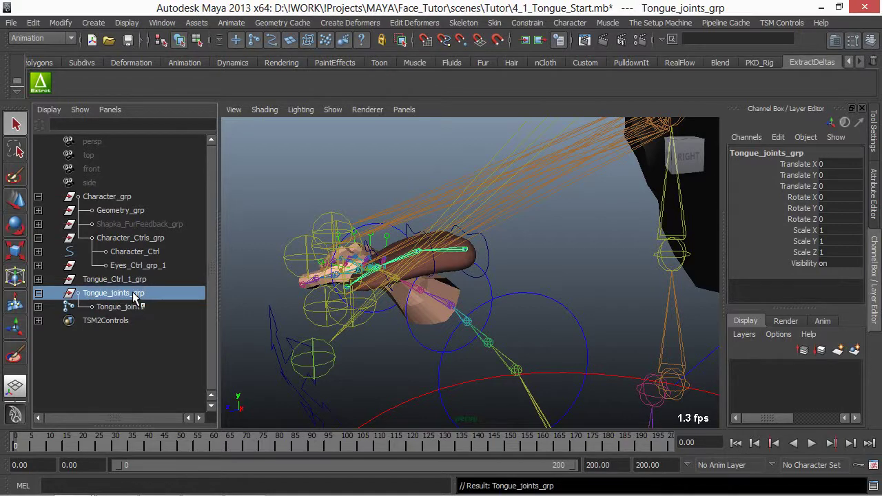
Parent Tongue_joints_grp under Jaw_joint1 and select the jaw joint.
alt+drag(535, 275, 507, 290)
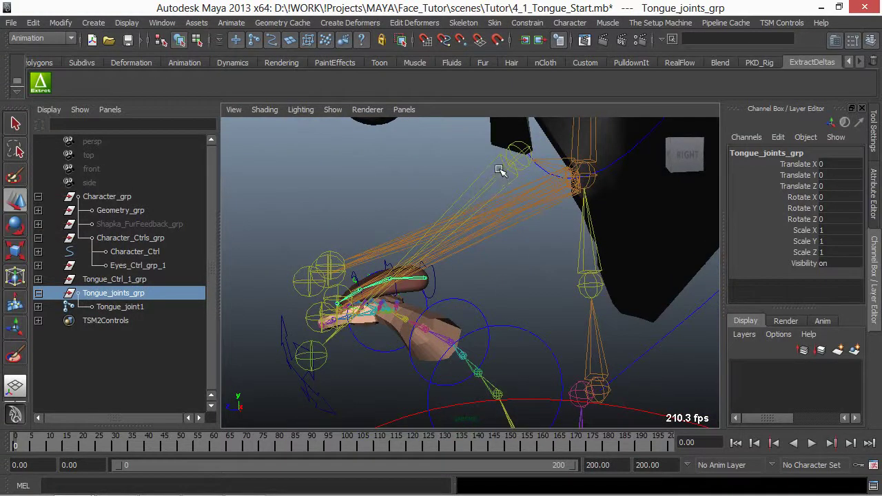
click(500, 171)
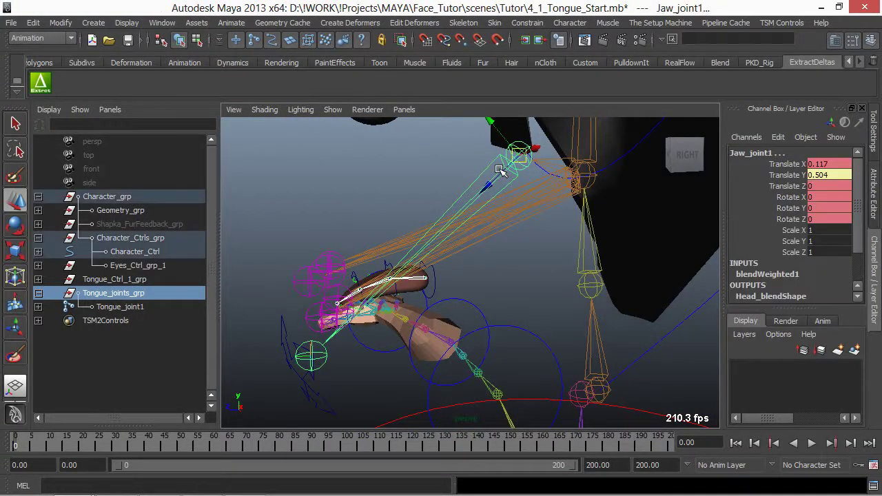
key(p)
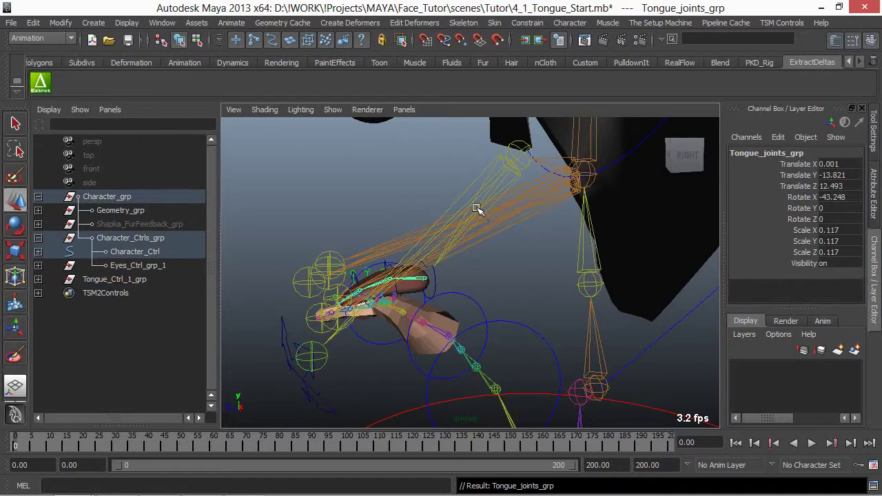
key(Up)
Examine Tongue_Ctrl_1, Tongue_joint1 and Tongue_Ctrl_1_grp around the jaw by selecting them one after another.
alt+drag(429, 252, 475, 194)
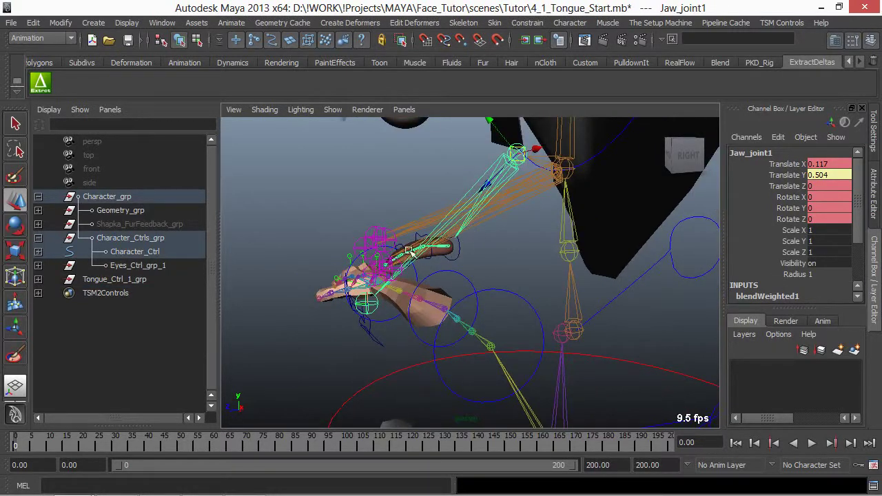
alt+drag(424, 253, 486, 252)
click(483, 255)
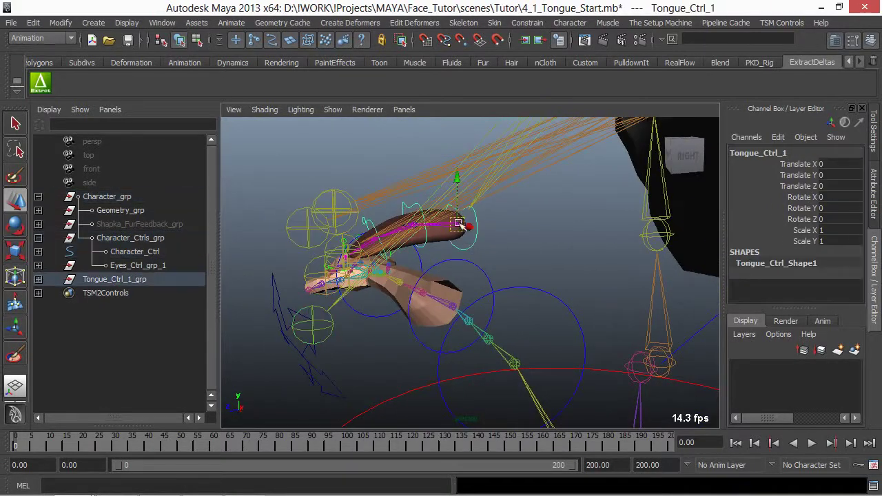
key(q)
click(450, 230)
alt+drag(449, 229, 486, 269)
alt+drag(571, 275, 437, 288)
alt+drag(493, 218, 484, 264)
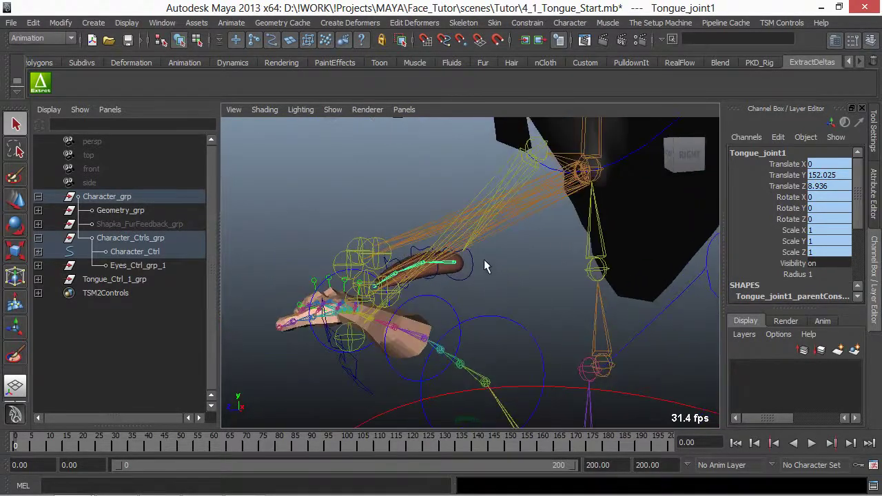
click(474, 265)
click(115, 279)
alt+drag(475, 315, 472, 256)
key(w)
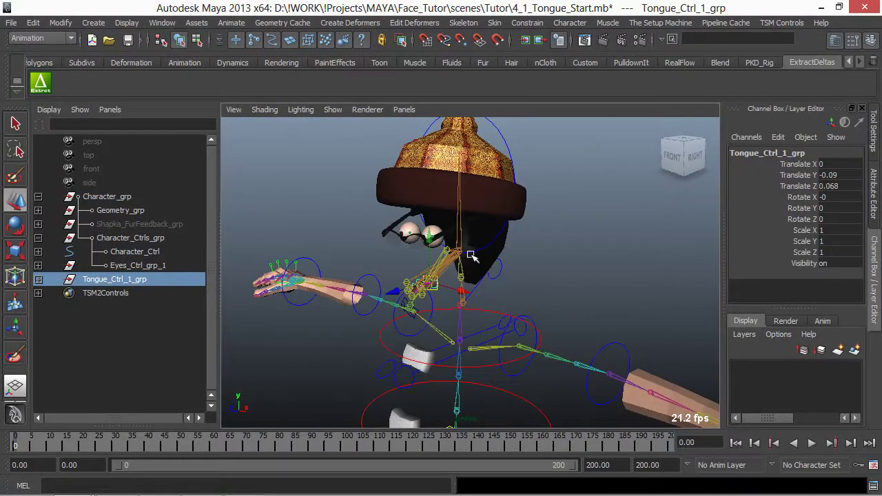
Examine what the Head_FK control, Tongue_Ctrl_1 and Jaw_joint1 each drive by selecting them in turn.
click(504, 140)
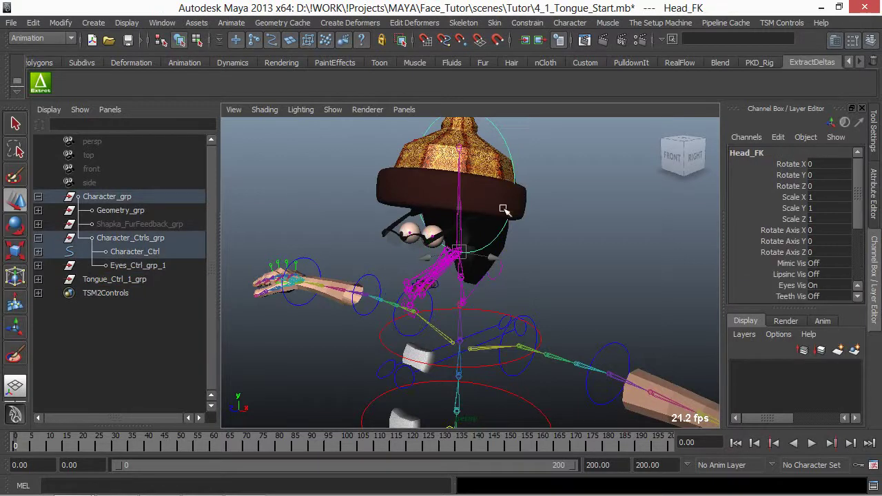
alt+drag(507, 255, 467, 274)
alt+right_drag(467, 274, 494, 293)
alt+middle_drag(386, 283, 459, 255)
alt+drag(458, 255, 475, 154)
click(445, 255)
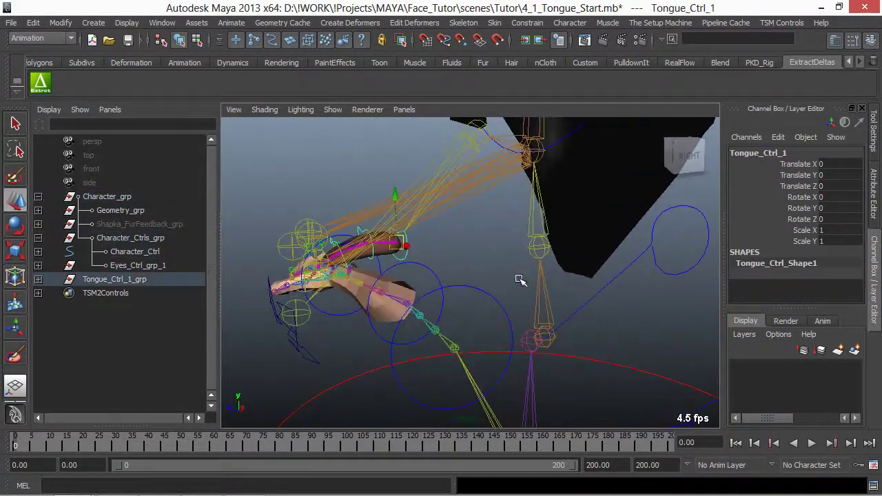
key(q)
click(461, 145)
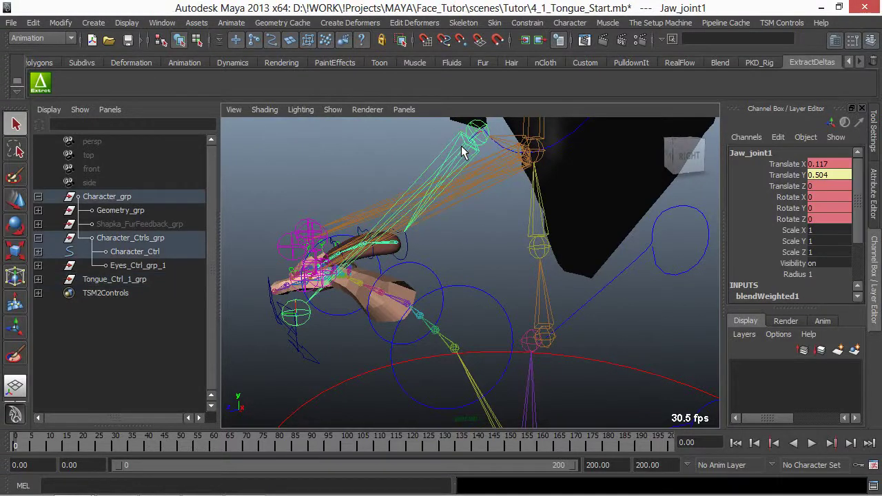
alt+drag(456, 207, 492, 233)
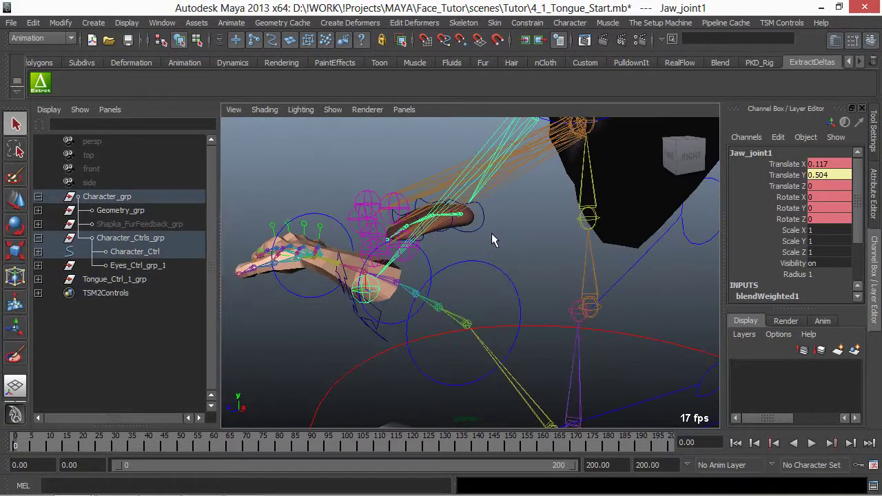
Test-move Jaw_Ctrl down about 3.8 units to check how the tongue follows, and undo the move.
click(367, 338)
key(w)
drag(365, 259, 364, 315)
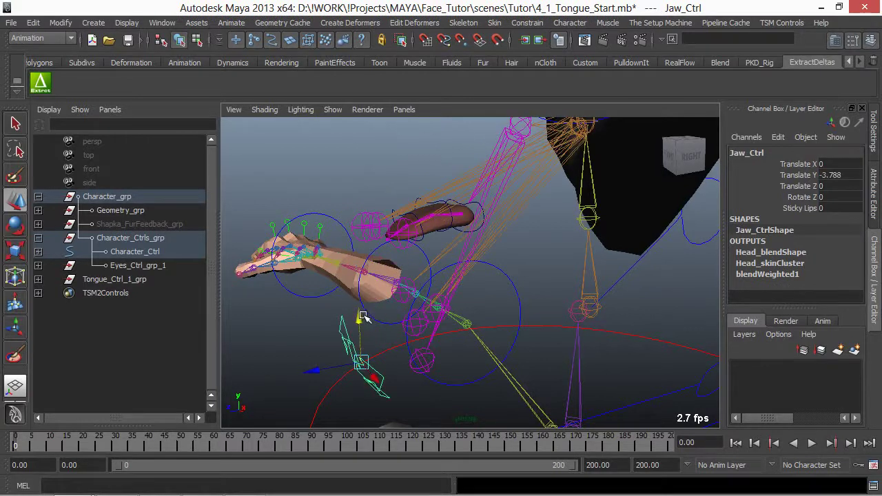
key(ctrl+z)
alt+drag(444, 296, 479, 251)
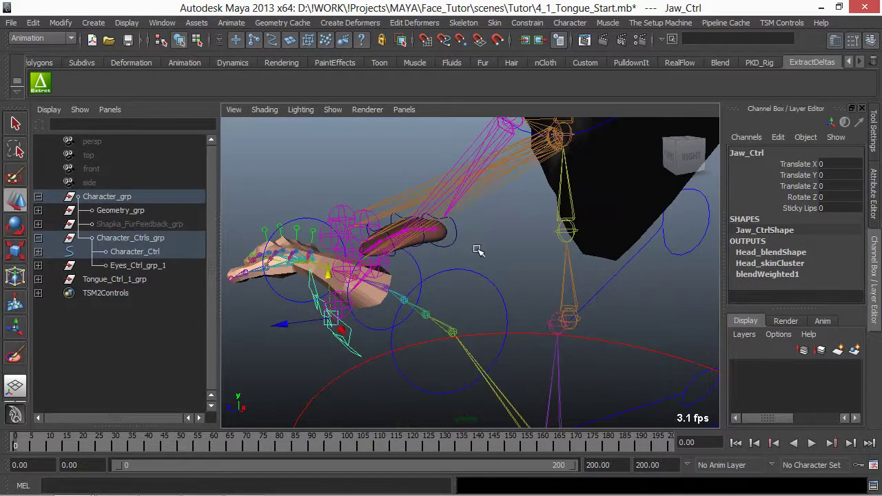
Parent-constrain Tongue_Ctrl_1_grp to Jaw_joint1.
click(495, 140)
click(161, 282)
alt+drag(380, 262, 493, 263)
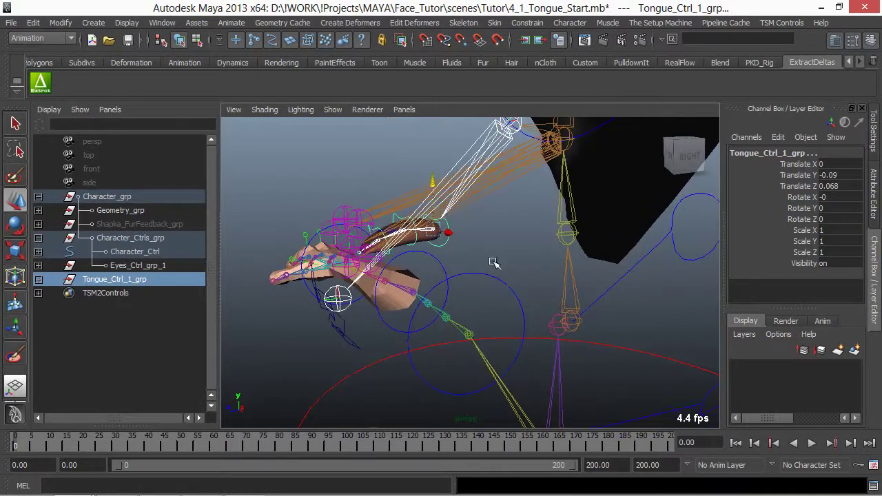
key(space)
click(559, 268)
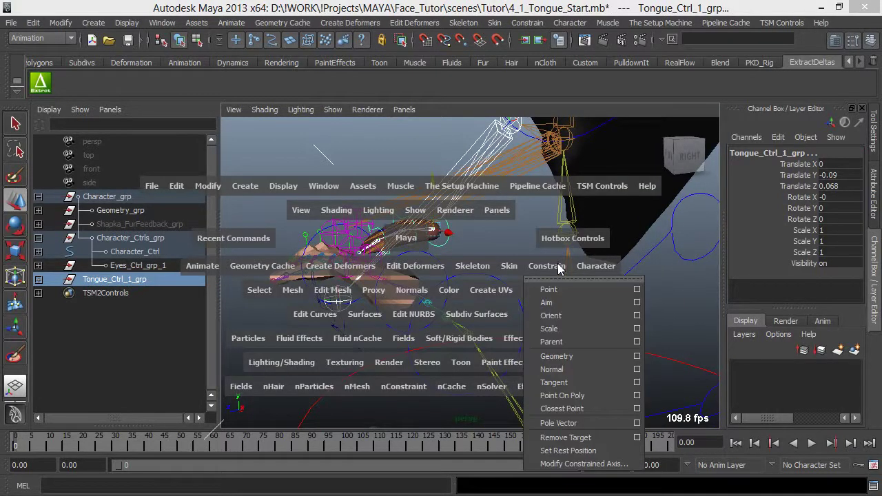
click(554, 343)
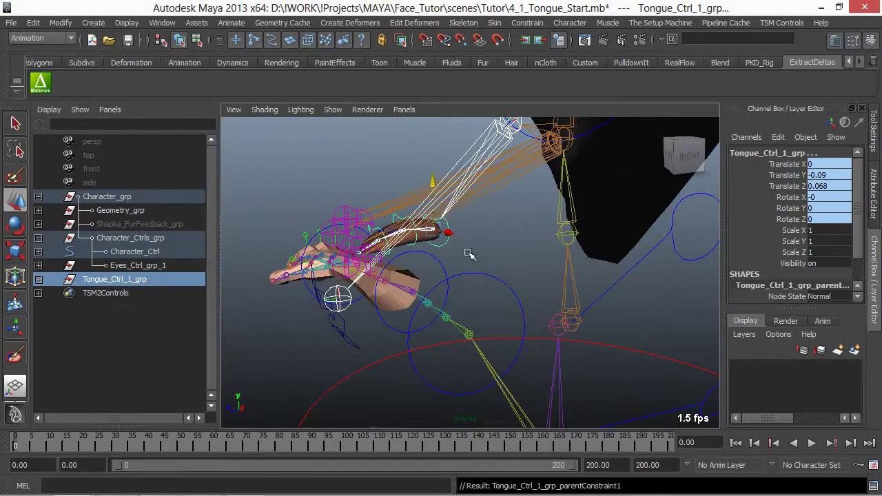
Scale-constrain Tongue_Ctrl_1_grp to Jaw_joint1 as well.
key(space)
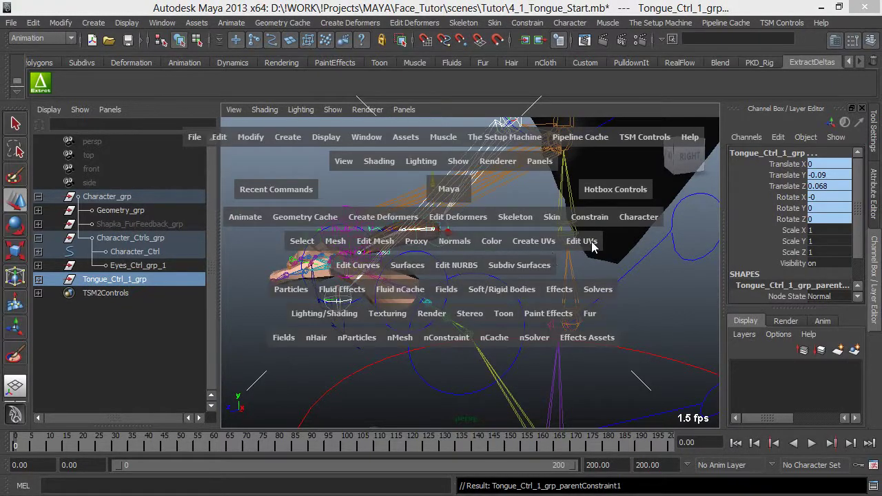
click(590, 217)
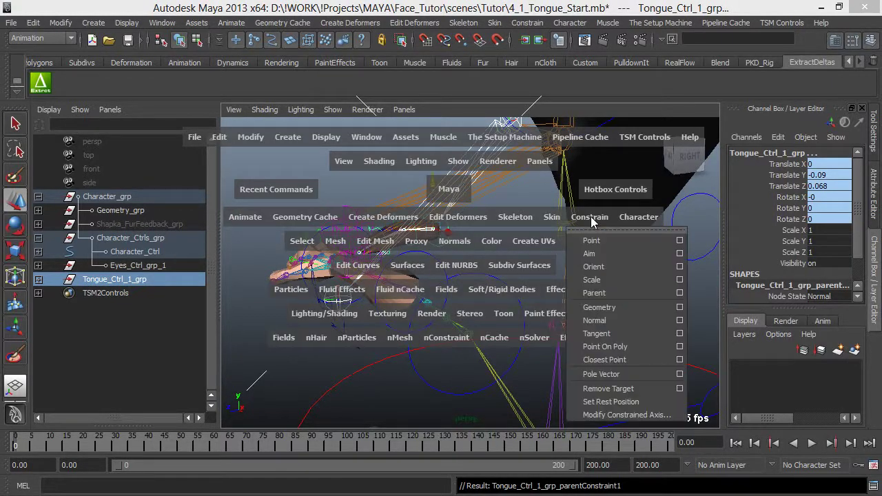
click(590, 279)
alt+drag(583, 280, 618, 256)
alt+right_drag(618, 257, 580, 258)
Test-scale the Head_FK control to check the tongue constraints, and undo the scaling.
click(606, 161)
alt+drag(580, 258, 512, 290)
click(606, 178)
key(r)
key(ctrl+z)
key(q)
mouse_move(422, 246)
alt+mouse_down()
mouse_move(480, 278)
mouse_move(360, 239)
mouse_move(481, 262)
mouse_move(531, 258)
mouse_move(467, 250)
mouse_move(422, 259)
alt+mouse_up()
Move Tongue_Ctrl_1_grp under Character_Ctrl within Character_Ctrls_grp in the Outliner.
click(38, 238)
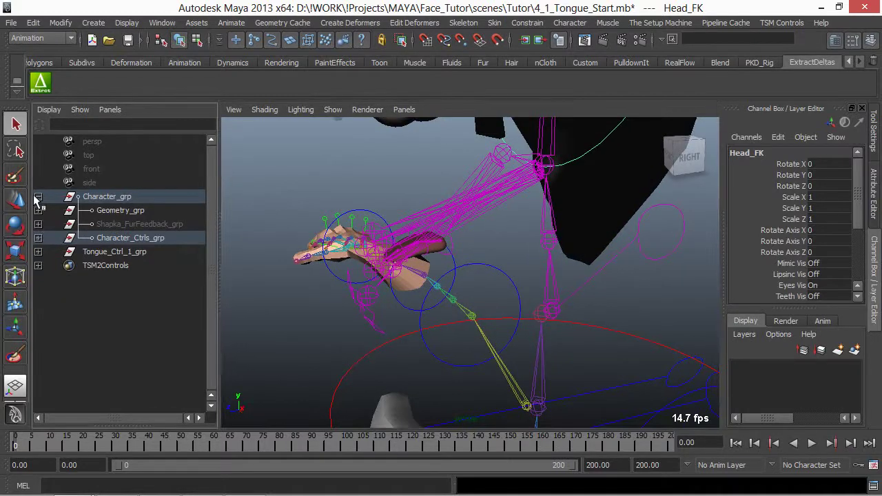
click(38, 197)
click(118, 211)
alt+drag(315, 283, 435, 280)
key(w)
click(38, 196)
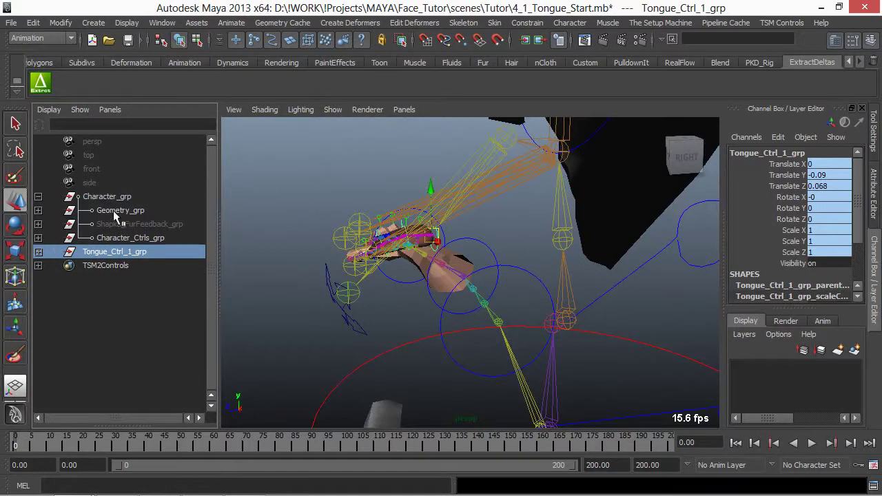
click(37, 236)
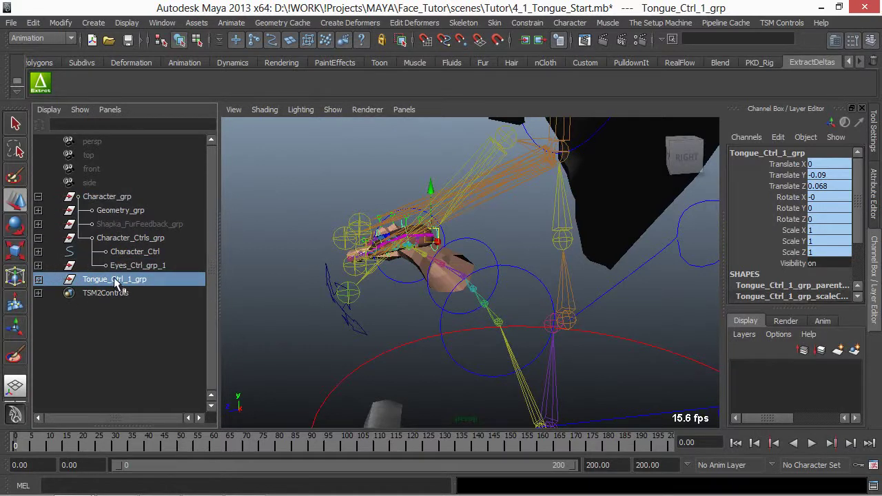
middle_drag(134, 257, 134, 252)
click(135, 252)
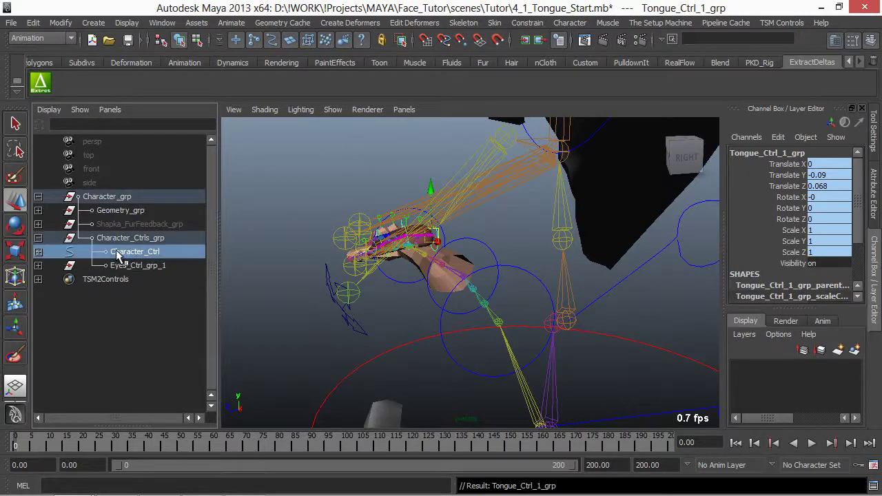
Test-scale Character_Ctrl uniformly by about 1.41 to check the whole rig, and undo the scaling.
scroll(440, 288, down, 5)
alt+drag(440, 288, 522, 357)
alt+middle_drag(521, 356, 418, 311)
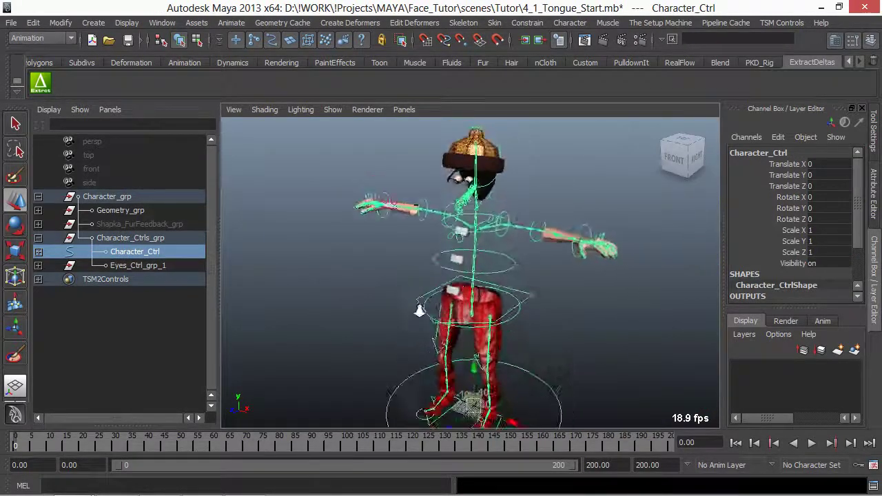
alt+drag(418, 311, 386, 338)
key(r)
drag(499, 393, 536, 291)
alt+right_drag(537, 291, 597, 308)
key(ctrl+z)
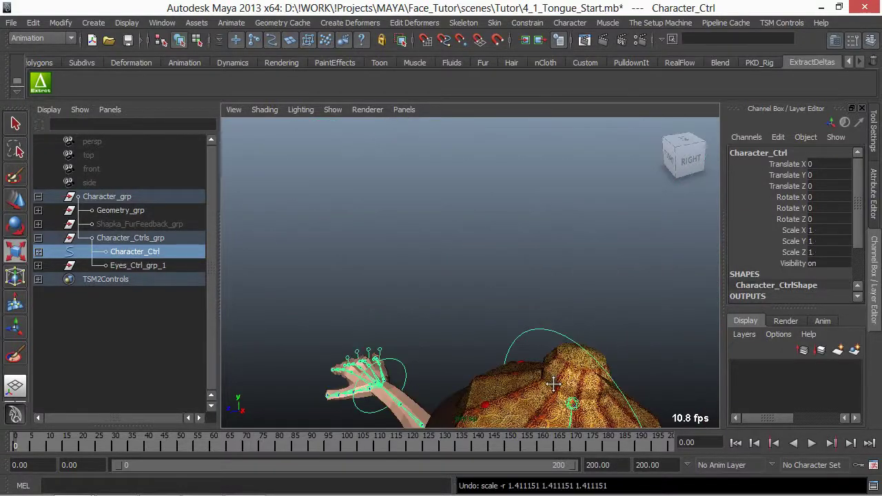
Test-scale Head_FK with the tongue controls in the character hierarchy, and undo the scaling.
alt+middle_drag(552, 380, 575, 280)
alt+drag(575, 280, 662, 220)
click(637, 216)
drag(559, 236, 604, 293)
key(ctrl+z)
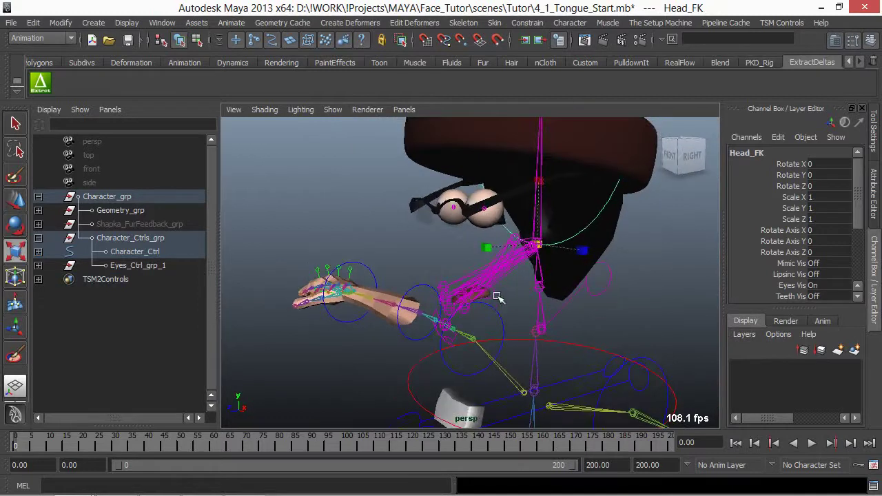
Examine the tongue controls and tongue mesh up close from the side, selecting Tongue_Ctrl_1.
click(497, 296)
alt+middle_drag(498, 296, 510, 275)
click(506, 272)
alt+right_drag(506, 271, 541, 307)
alt+drag(541, 307, 521, 302)
drag(500, 263, 460, 267)
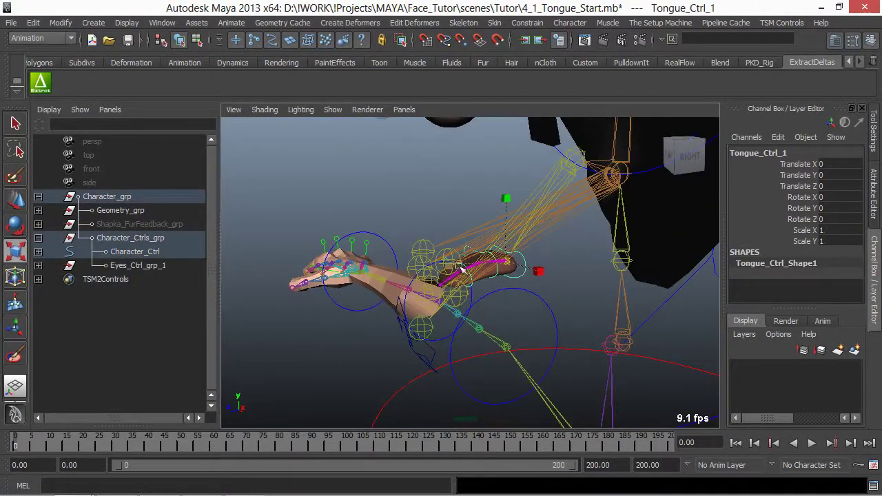
click(413, 273)
click(513, 295)
alt+right_drag(514, 295, 522, 265)
click(551, 260)
alt+drag(534, 265, 528, 282)
Unhide the Head mesh inside Poly_Head_grp under Geometry_grp.
click(38, 211)
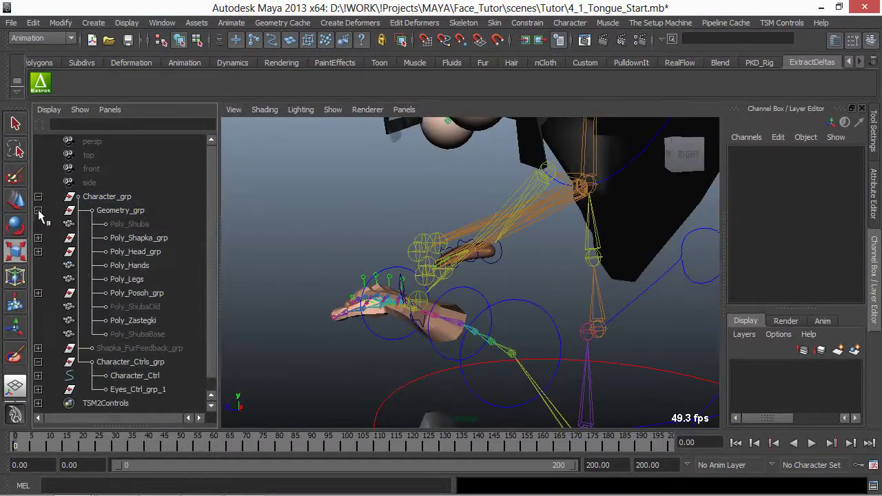
click(38, 253)
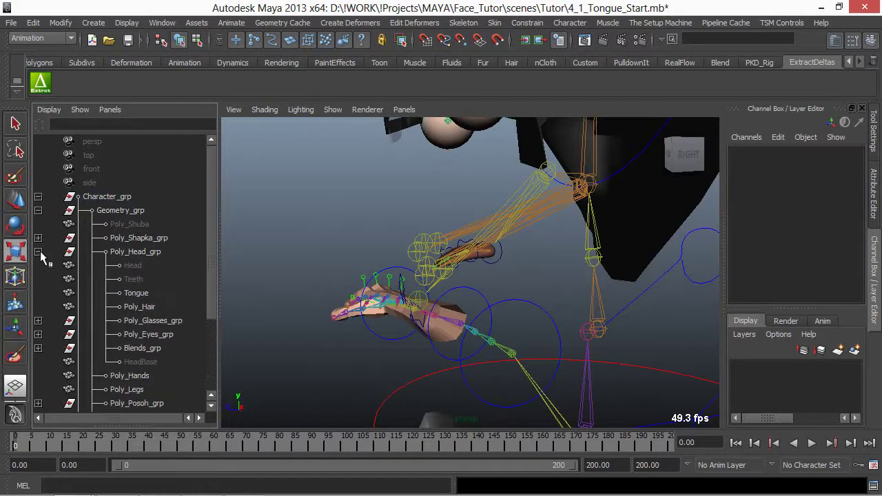
click(128, 266)
key(shift+h)
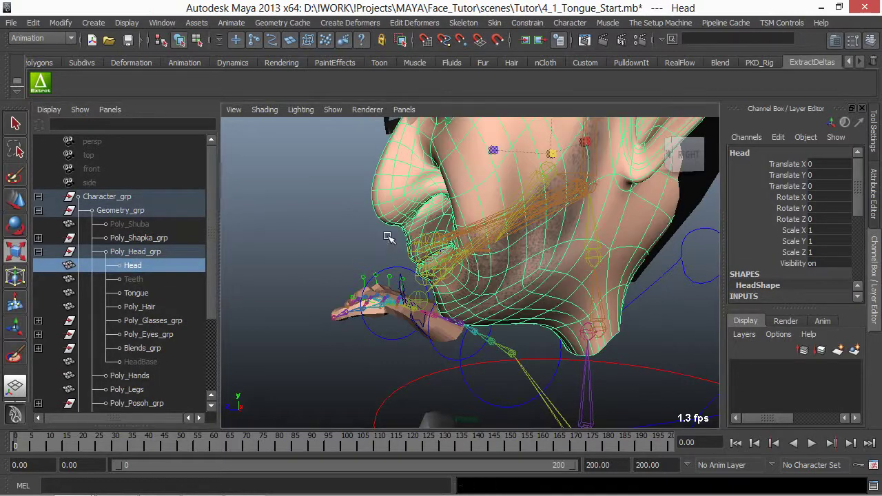
click(390, 229)
alt+drag(390, 230, 449, 258)
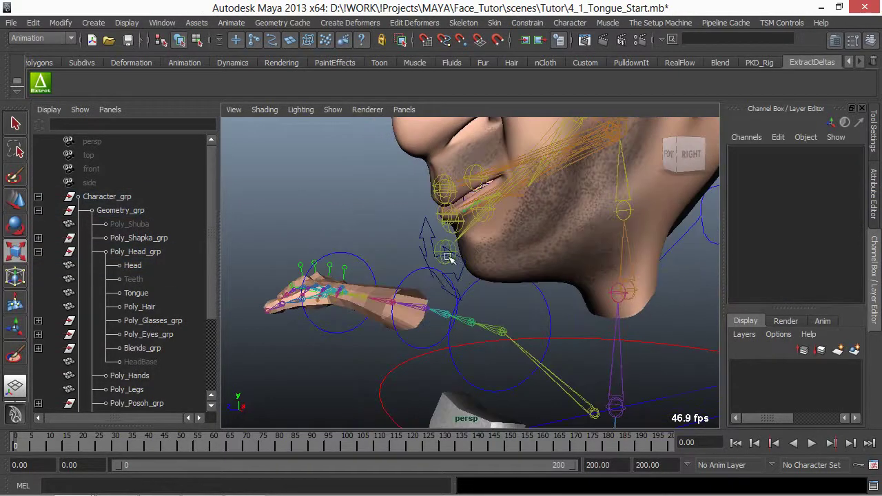
Hide the joints in the perspective view so only the controls and geometry are displayed.
click(333, 111)
click(377, 159)
alt+right_drag(384, 213, 411, 269)
mouse_move(411, 270)
alt+mouse_down()
mouse_move(376, 228)
mouse_move(368, 262)
mouse_move(408, 257)
alt+mouse_up()
Move the arrow-shaped jaw control in front of the chin downward to open the character's mouth.
click(397, 237)
key(w)
drag(378, 228, 460, 293)
alt+drag(462, 239, 492, 259)
Pose the tongue with its controls so it curves out of the open mouth past the lips.
click(427, 204)
key(e)
key(z)
key(q)
click(445, 236)
key(w)
drag(435, 260, 498, 242)
drag(553, 276, 504, 277)
key(e)
alt+drag(502, 282, 158, 223)
Clear the selection and collapse Character_grp in the Outliner.
key(q)
click(319, 217)
click(38, 196)
mouse_move(508, 250)
alt+mouse_down()
mouse_move(417, 244)
mouse_move(561, 257)
mouse_move(414, 251)
mouse_move(503, 261)
alt+mouse_up()
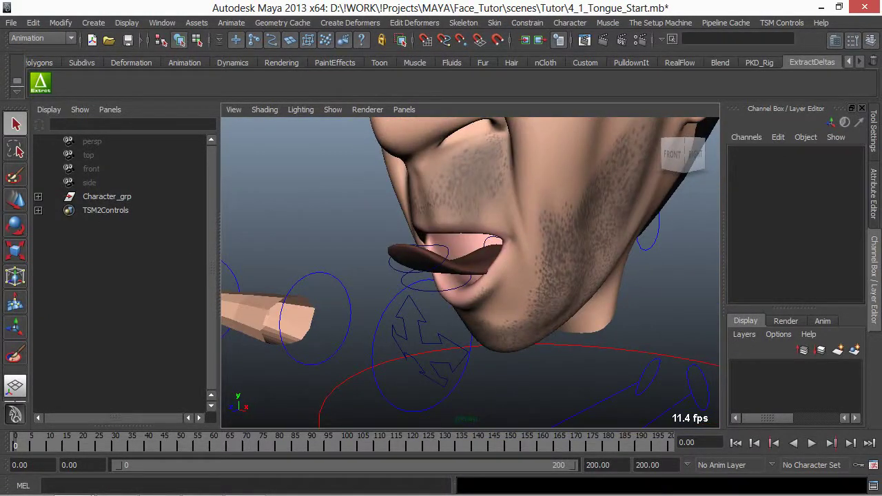